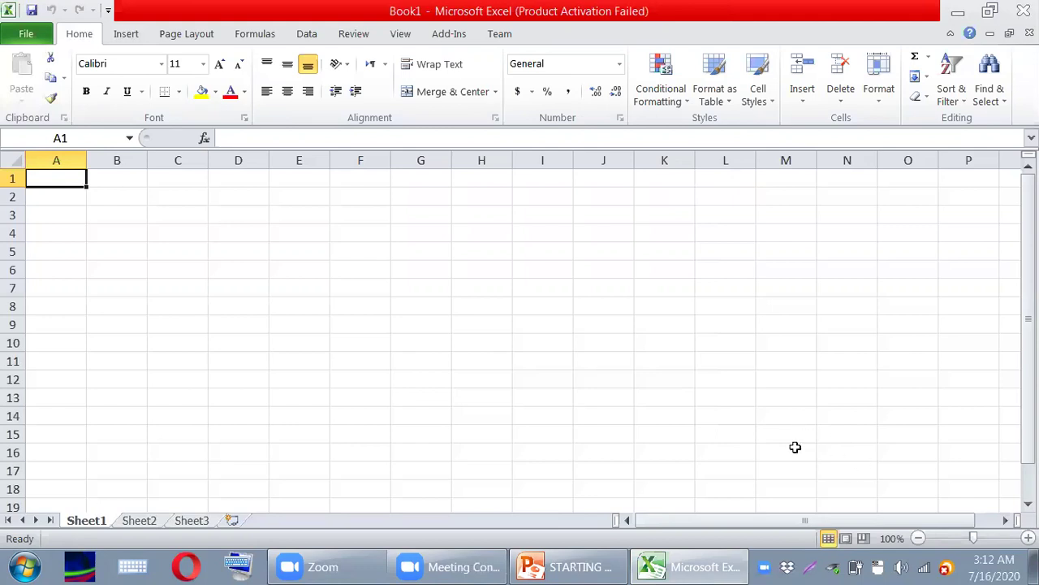
# Enter the table headings SR NO, SUBJECTS and MARKS in cells G5, H5 and I5
pyautogui.click(420, 244)
pyautogui.write('s')
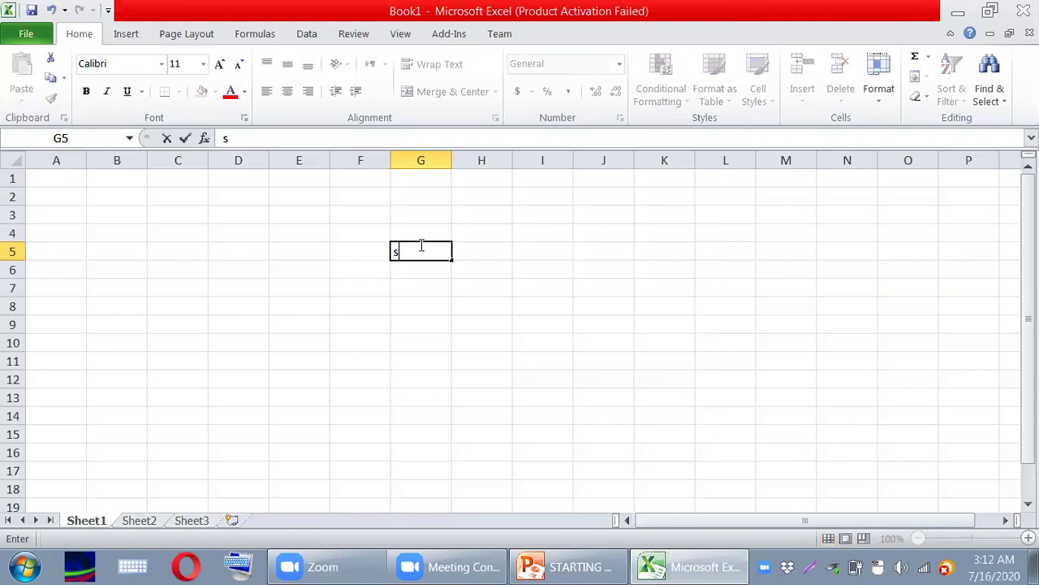
pyautogui.write('R NO')
pyautogui.press('Return')
pyautogui.click(421, 248)
pyautogui.press('Right')
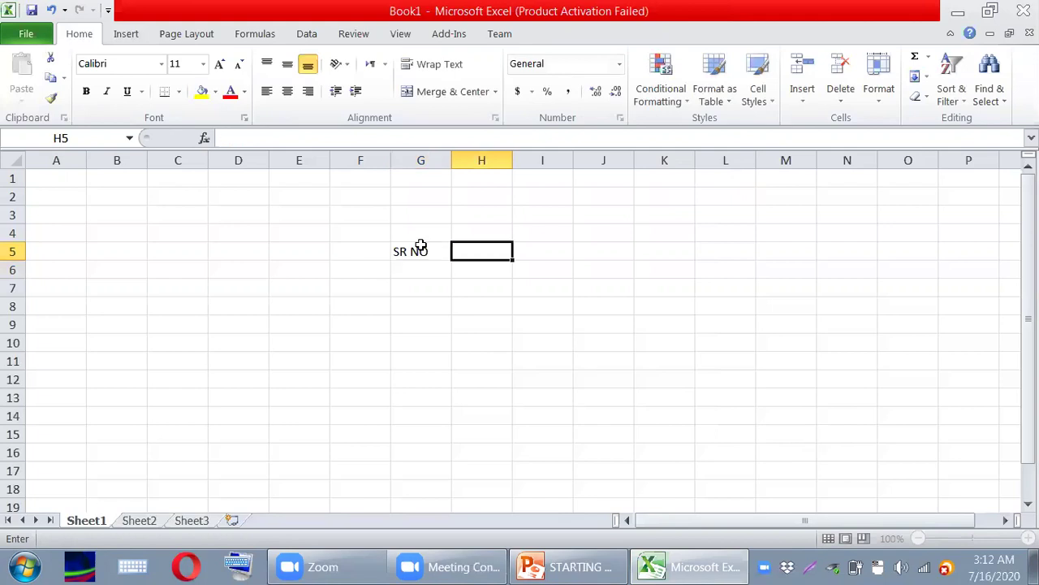
pyautogui.write('SUBJE')
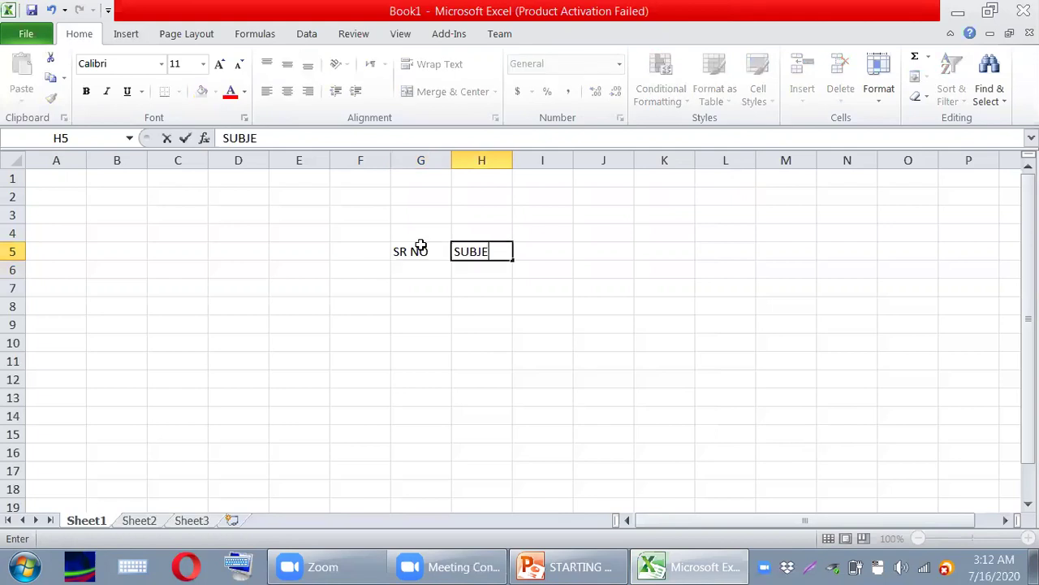
pyautogui.write('CTS')
pyautogui.press('Return')
pyautogui.press('Up')
pyautogui.press('Right')
pyautogui.write('MARKS')
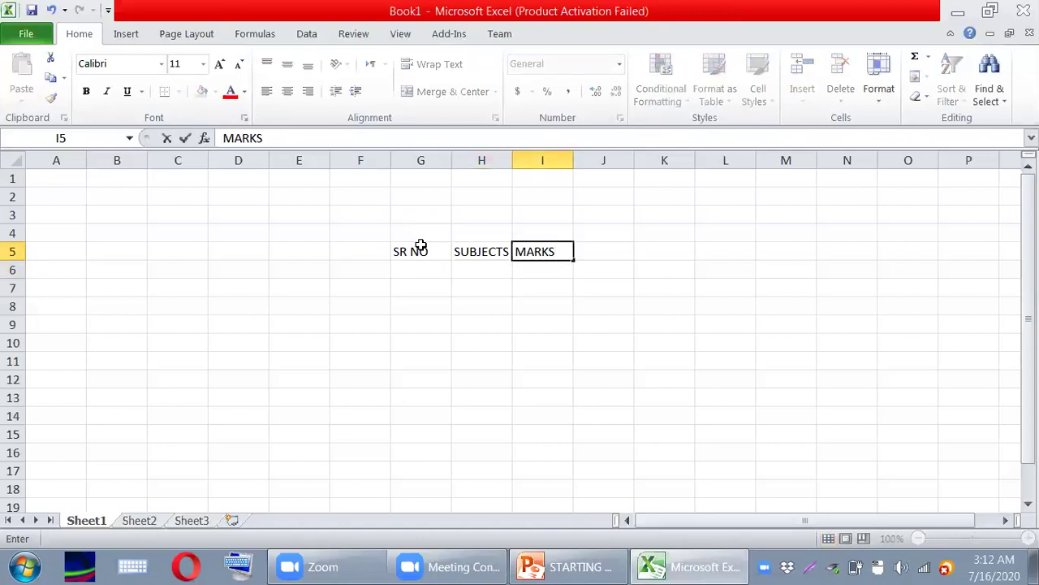
pyautogui.press('Return')
# Enter the table title in G4 above the headings, reading RESULT OF followed by the student's name
pyautogui.press('Up')
pyautogui.press('Up')
pyautogui.press('Left')
pyautogui.press('Left')
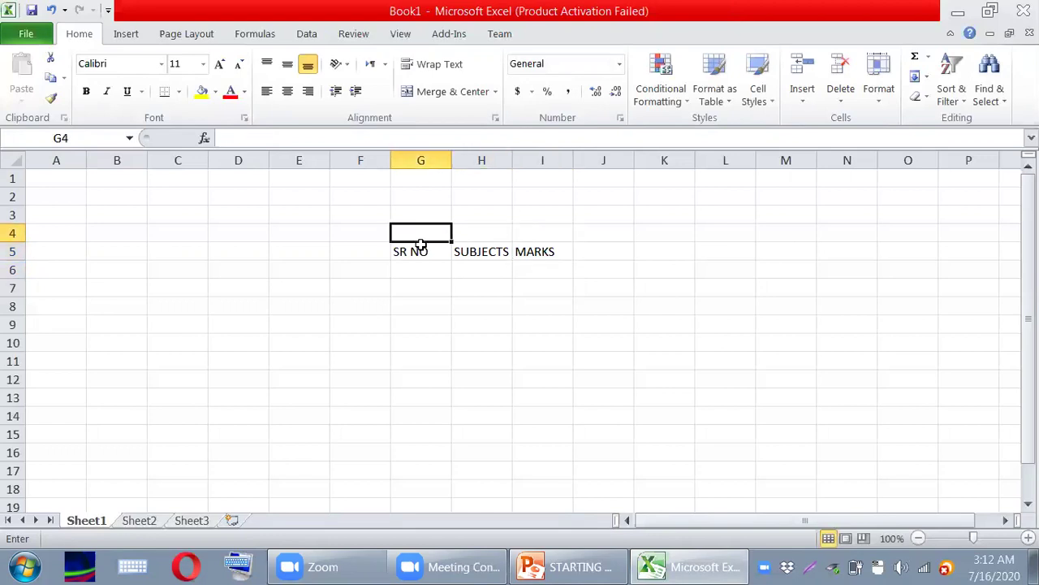
pyautogui.hotkey('shift', 'Right')
pyautogui.hotkey('shift', 'Right')
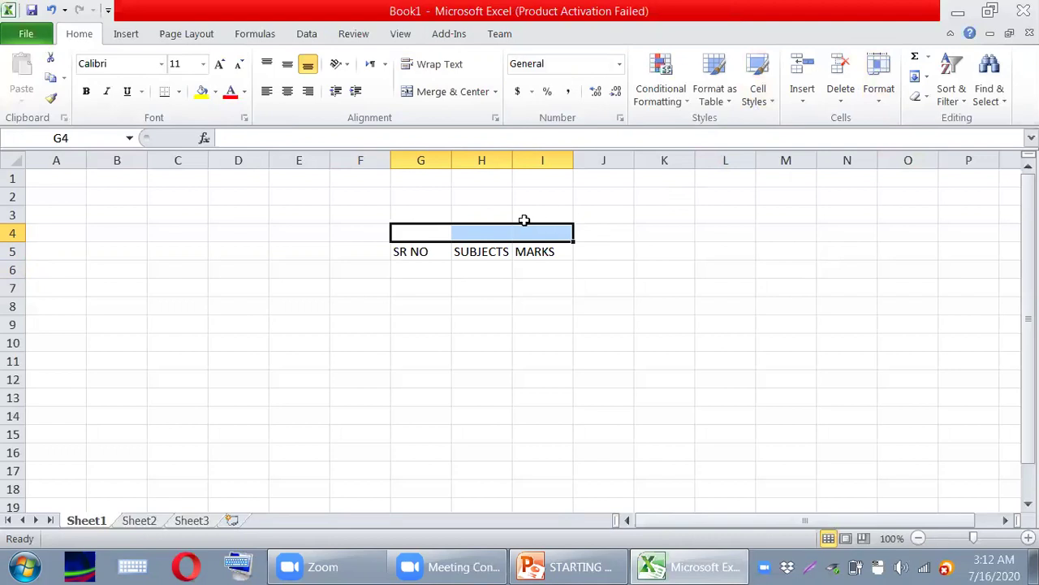
pyautogui.write('RESULT')
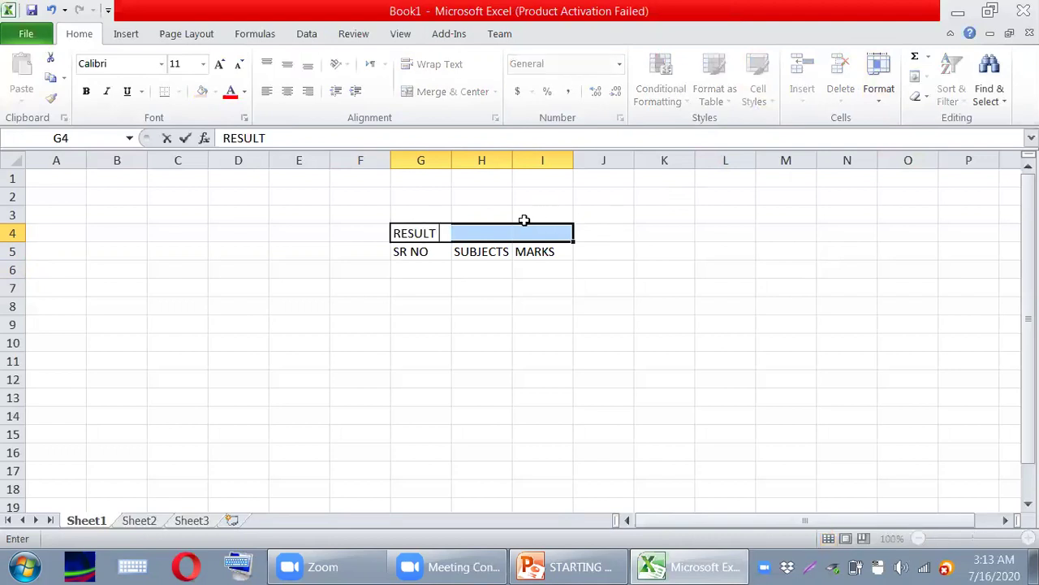
pyautogui.write(' OF')
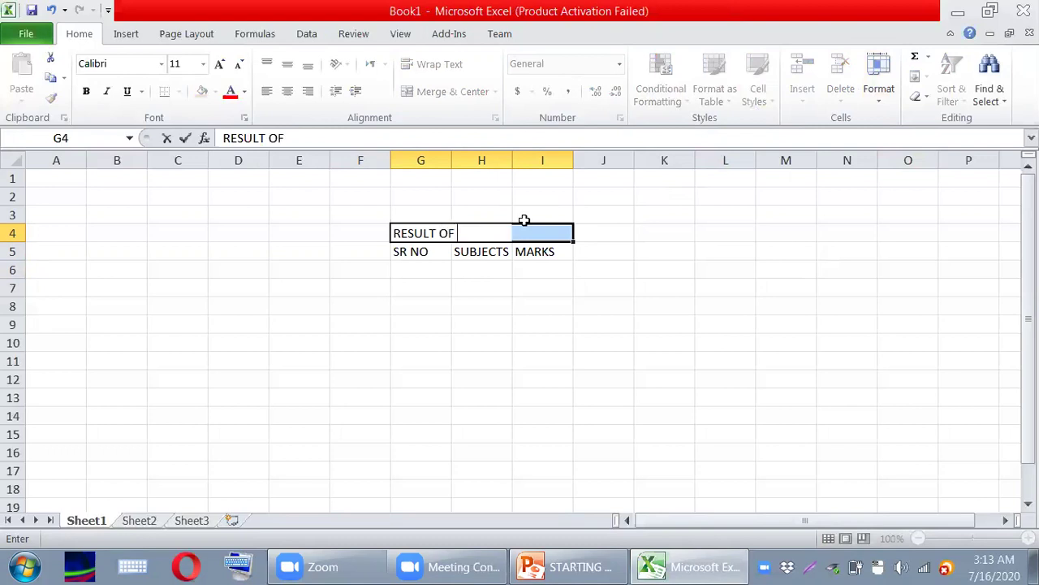
pyautogui.write(' ALI')
pyautogui.click(552, 306)
# Merge and center the title across cells G4:I4
pyautogui.moveTo(436, 232); pyautogui.dragTo(533, 233)
pyautogui.click(459, 95)
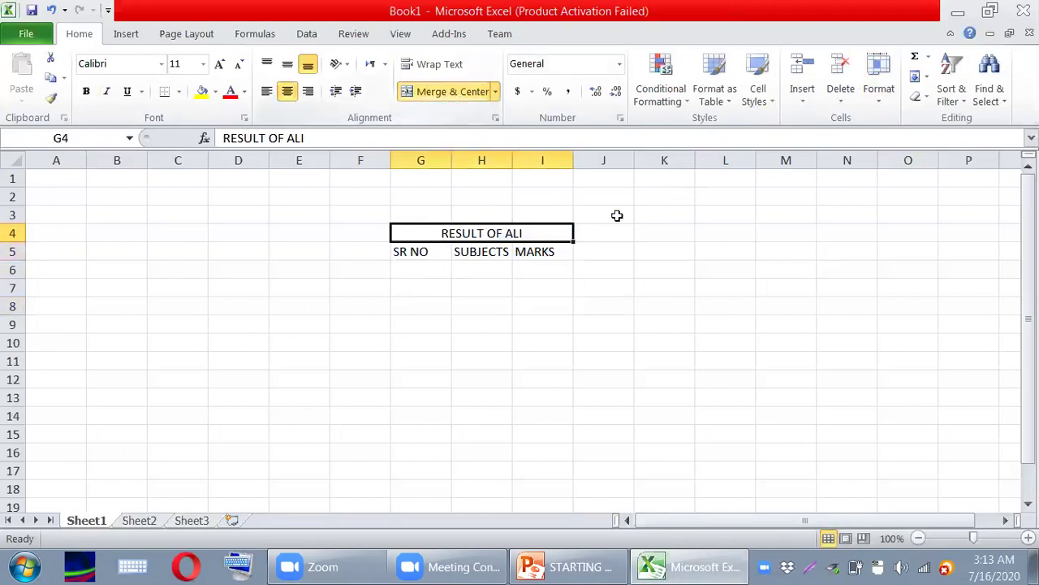
pyautogui.click(494, 336)
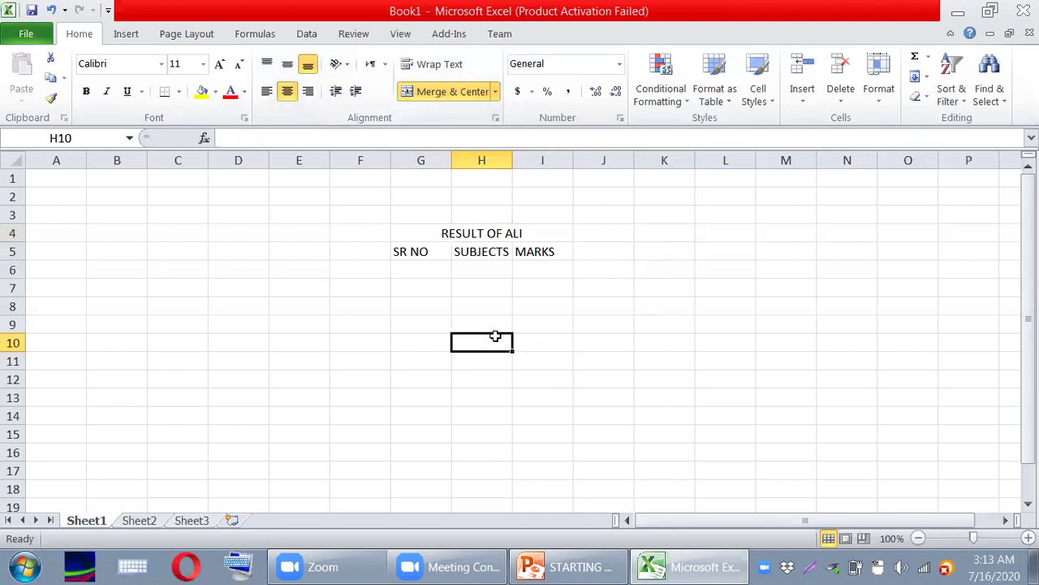
# Enter 1 in G6 and fill the serial numbers down to G10 as a series from 1 to 5
pyautogui.click(420, 269)
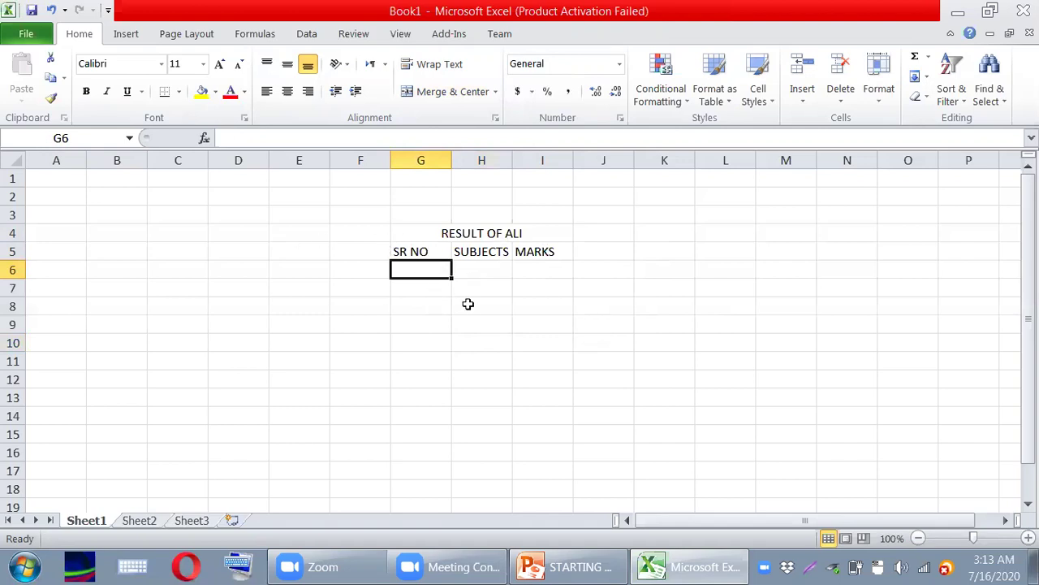
pyautogui.write('1')
pyautogui.click(535, 324)
pyautogui.click(440, 271)
pyautogui.moveTo(452, 278); pyautogui.dragTo(455, 347)
# Enter the subjects URDU, ENGLISH, MATHS, PHYSICS and COMPUTER in H6:H10 and autofit the width of column H
pyautogui.click(496, 270)
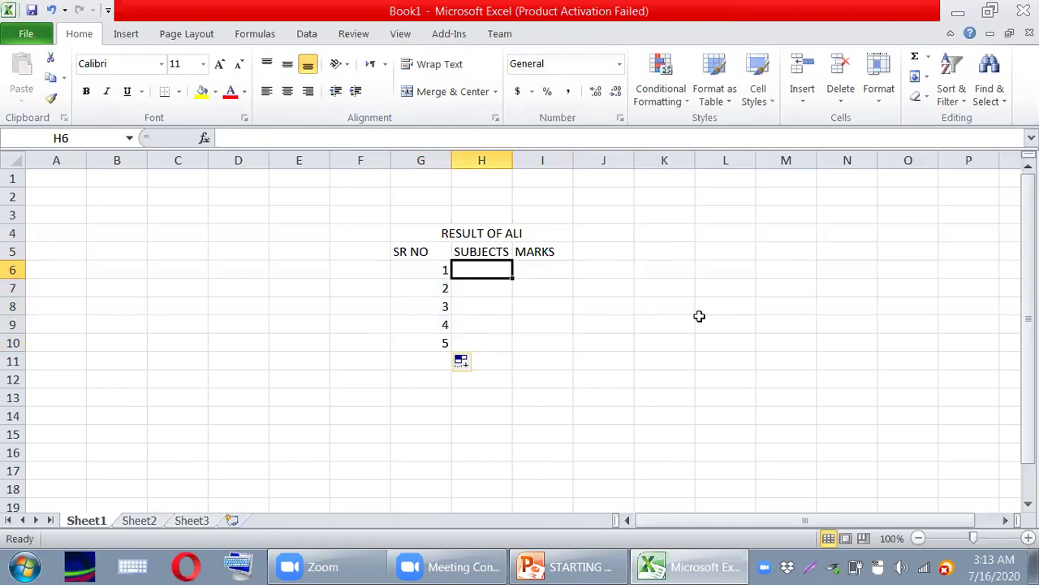
pyautogui.write('URDU')
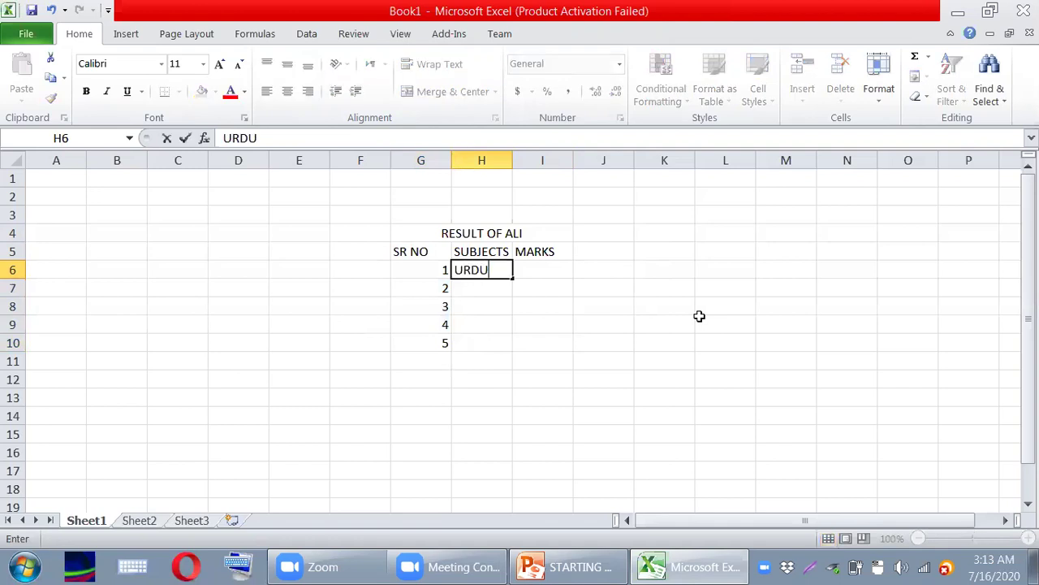
pyautogui.press('Return')
pyautogui.write('EN')
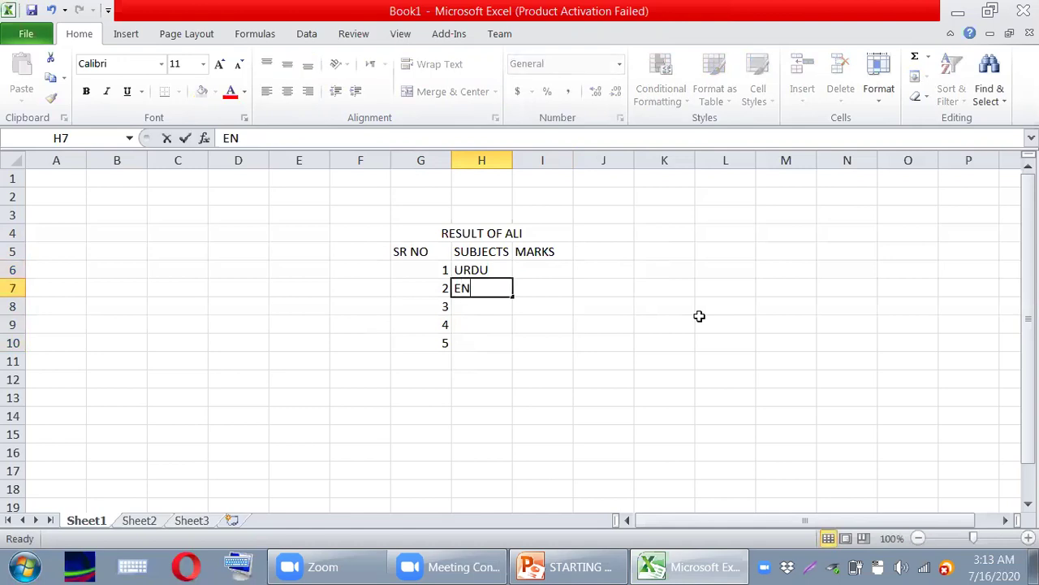
pyautogui.write('GLISH')
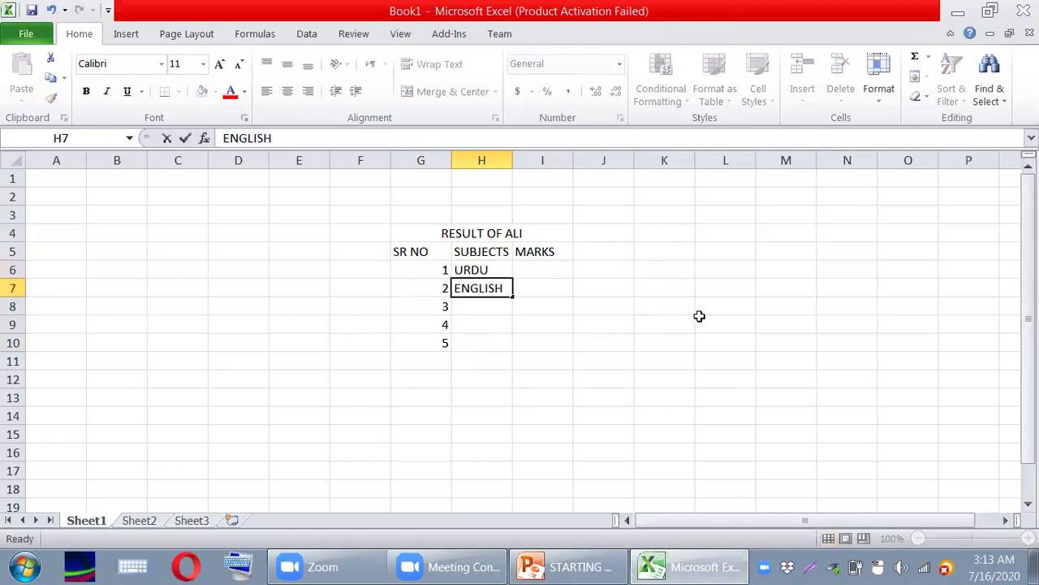
pyautogui.press('Return')
pyautogui.write('MATHS')
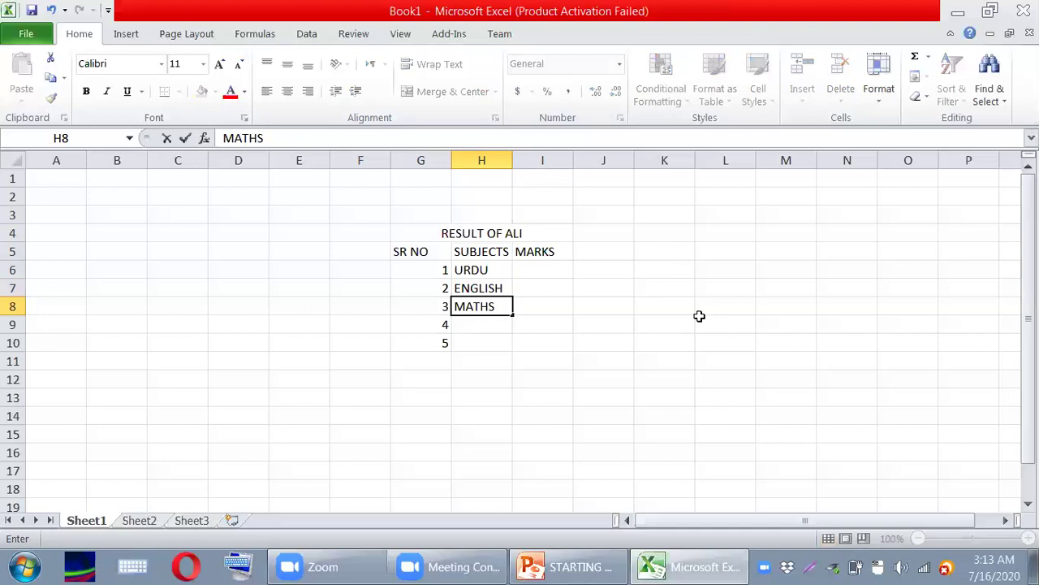
pyautogui.press('Return')
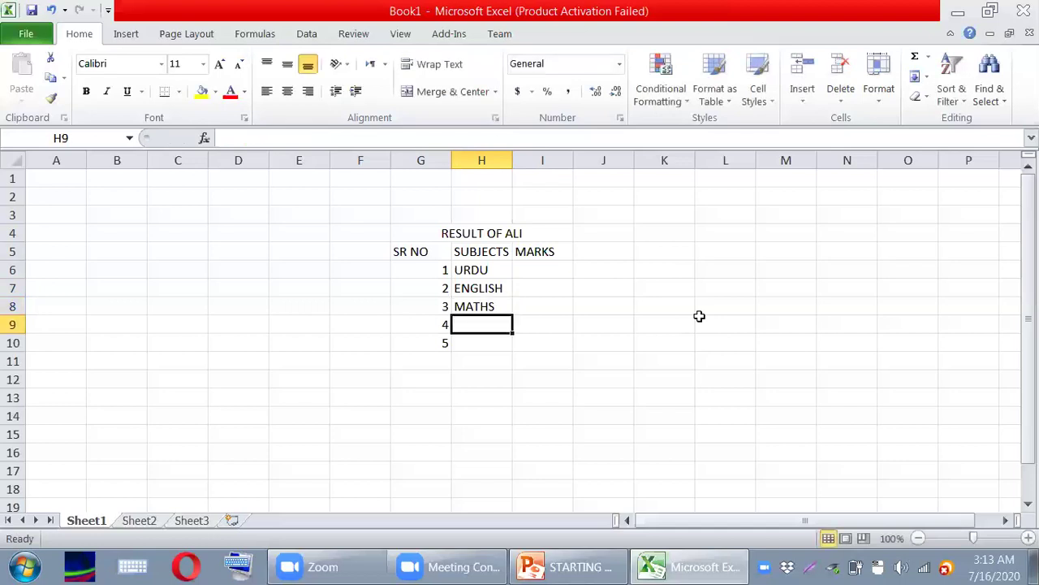
pyautogui.write('PHYSICS')
pyautogui.press('Return')
pyautogui.write('COMPUTER')
pyautogui.press('Return')
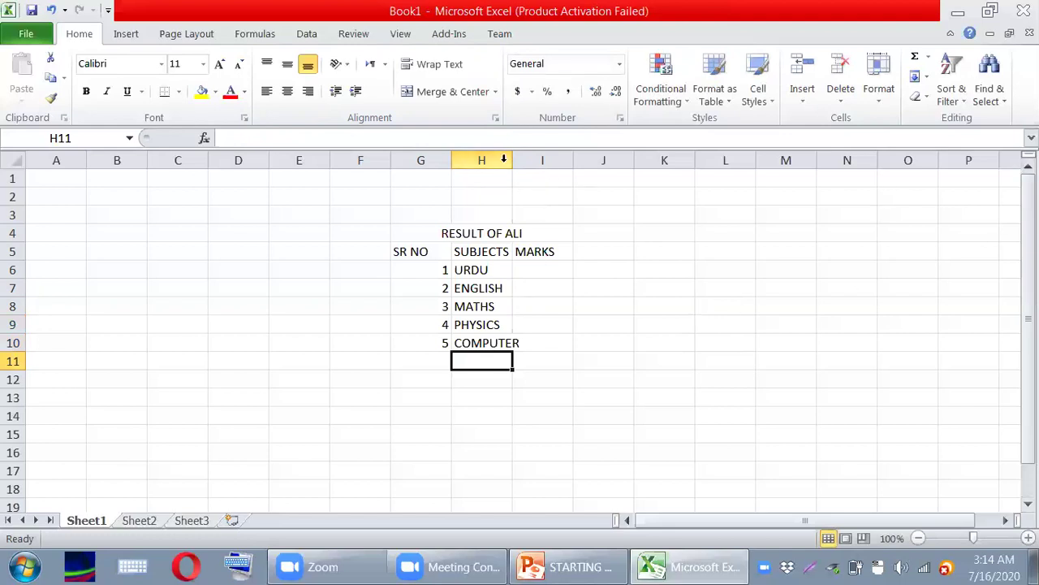
pyautogui.doubleClick(512, 160)
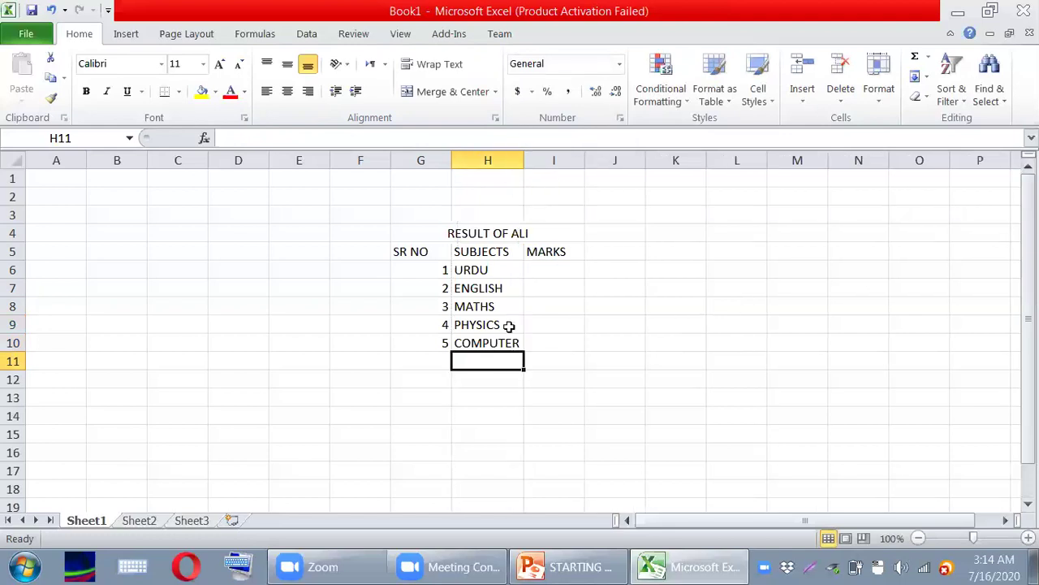
pyautogui.click(617, 361)
# Enter the marks 56, 76, 87, 74 and 78 for the five subjects in cells I6:I10
pyautogui.click(561, 270)
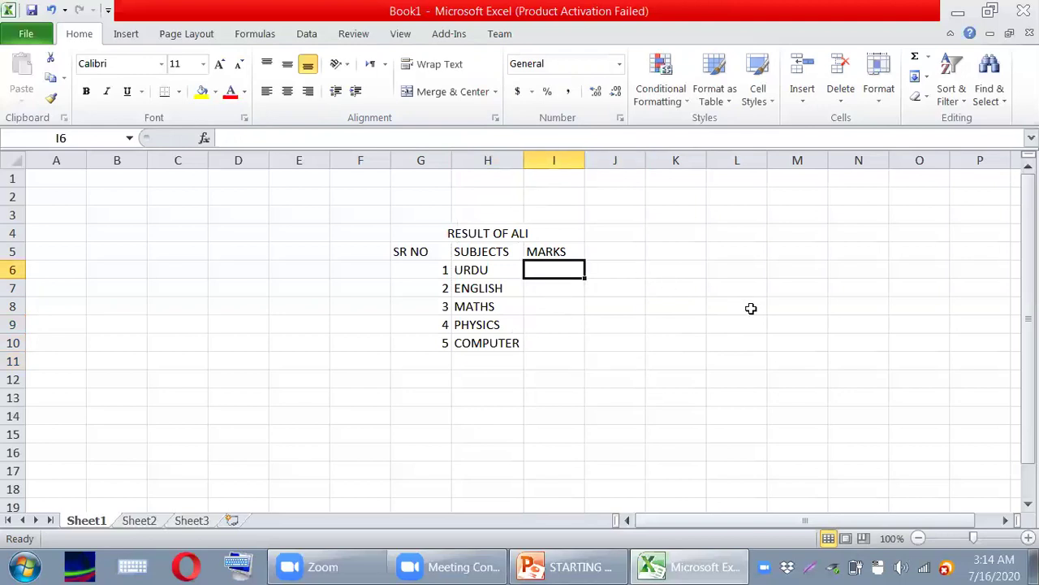
pyautogui.write('56')
pyautogui.press('Return')
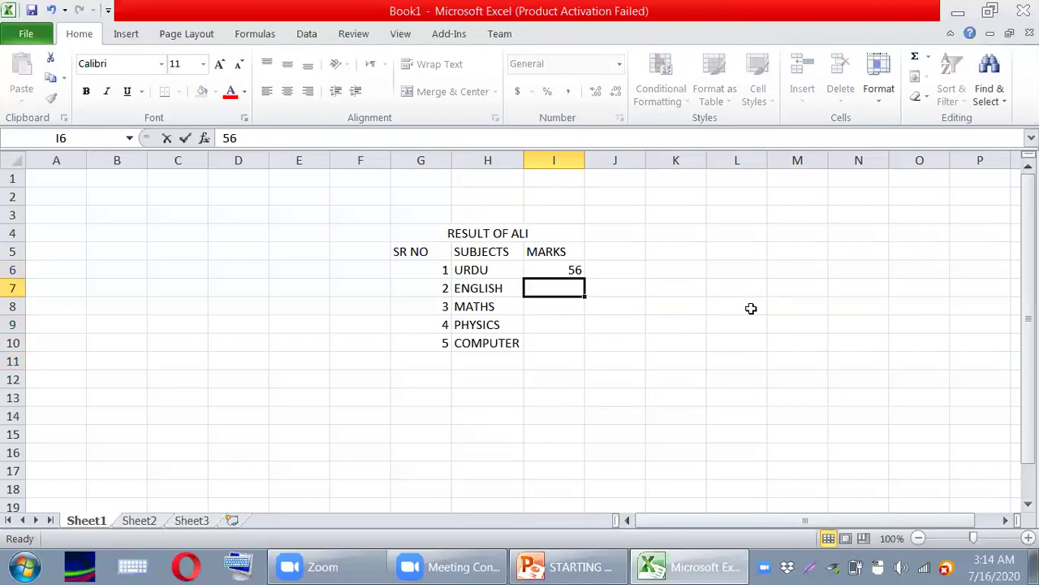
pyautogui.write('76')
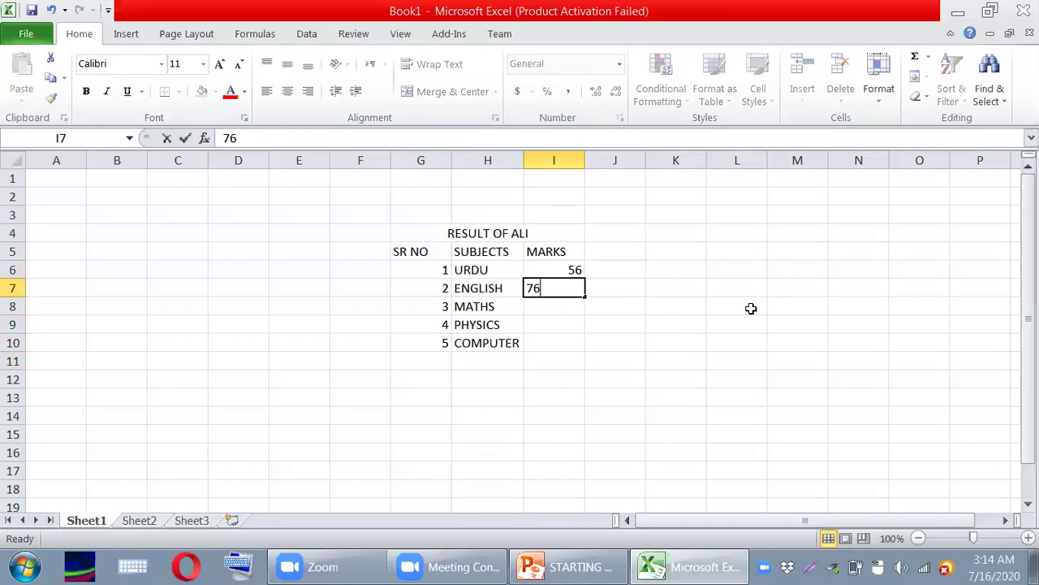
pyautogui.press('Return')
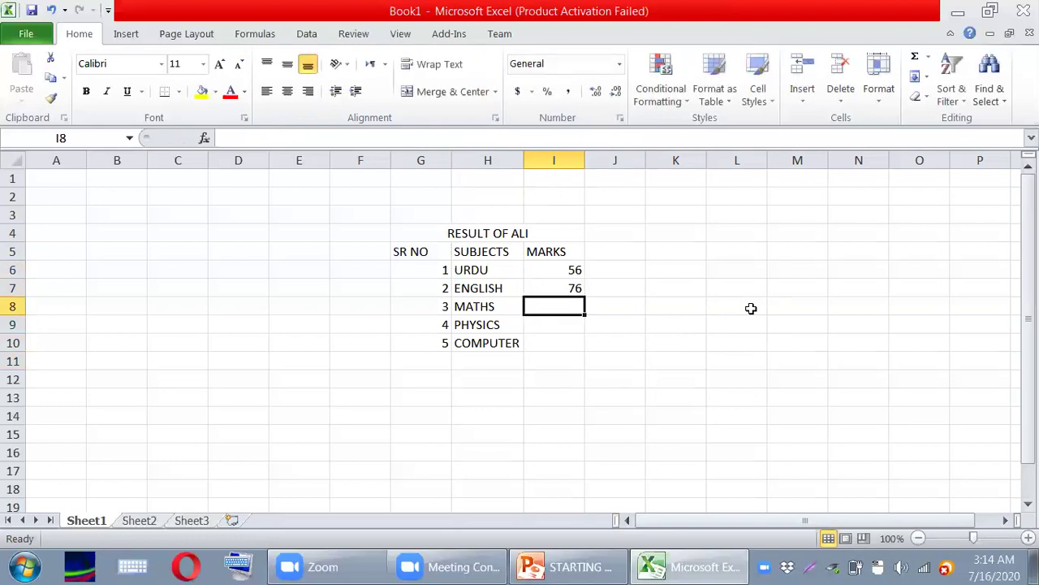
pyautogui.write('87')
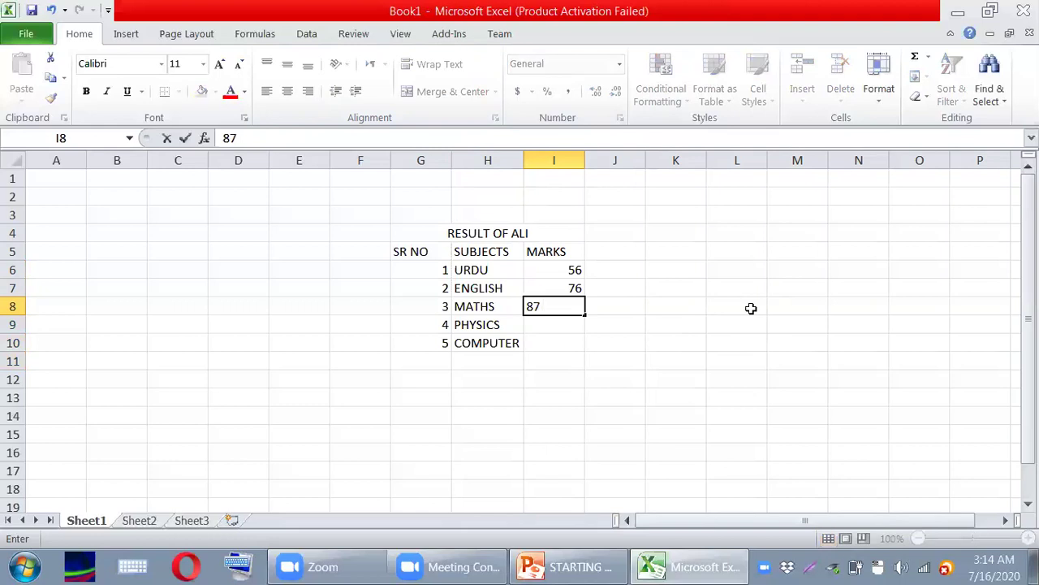
pyautogui.press('Return')
pyautogui.write('74')
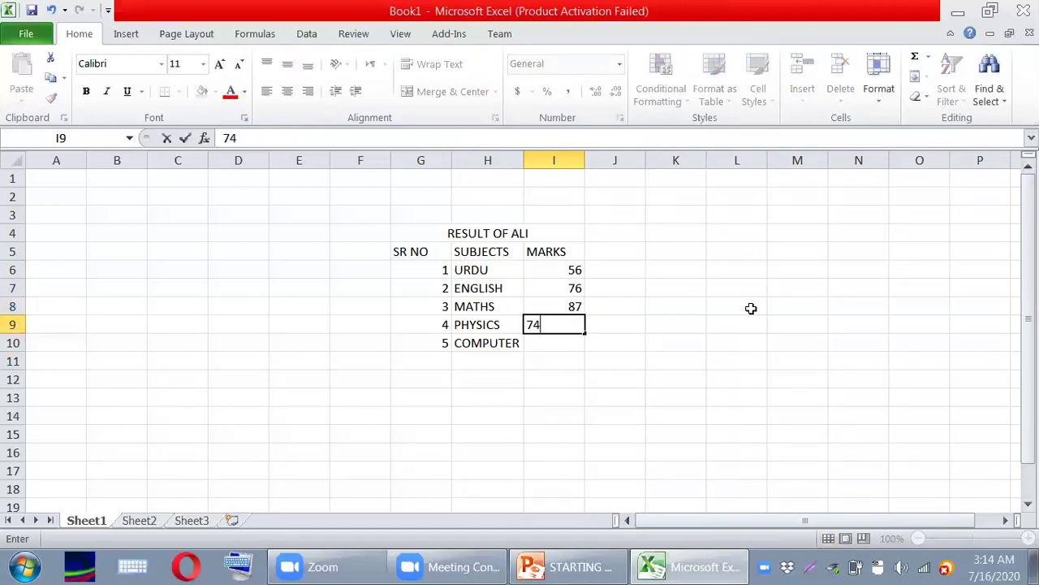
pyautogui.press('Return')
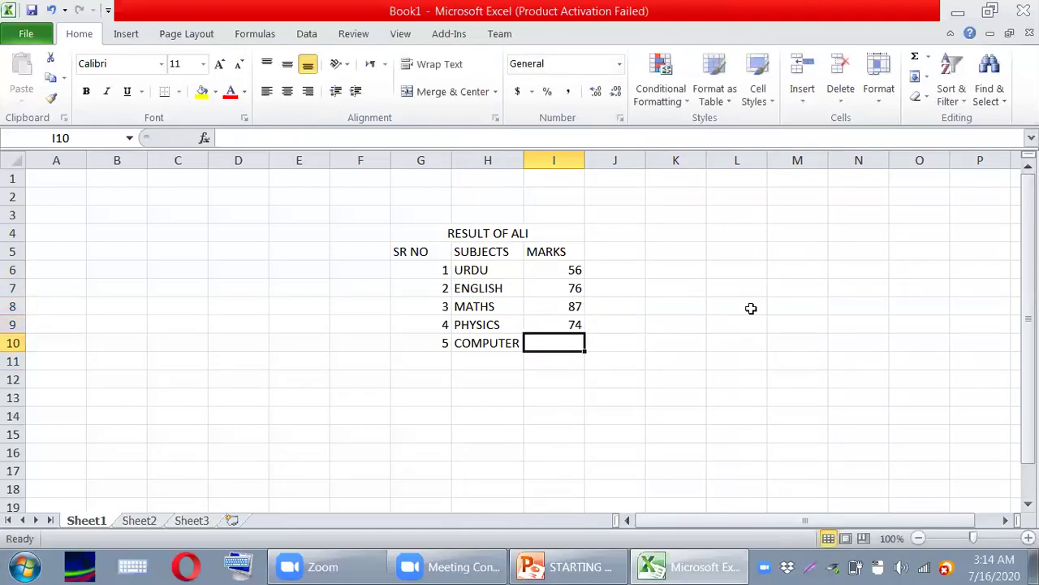
pyautogui.write('78')
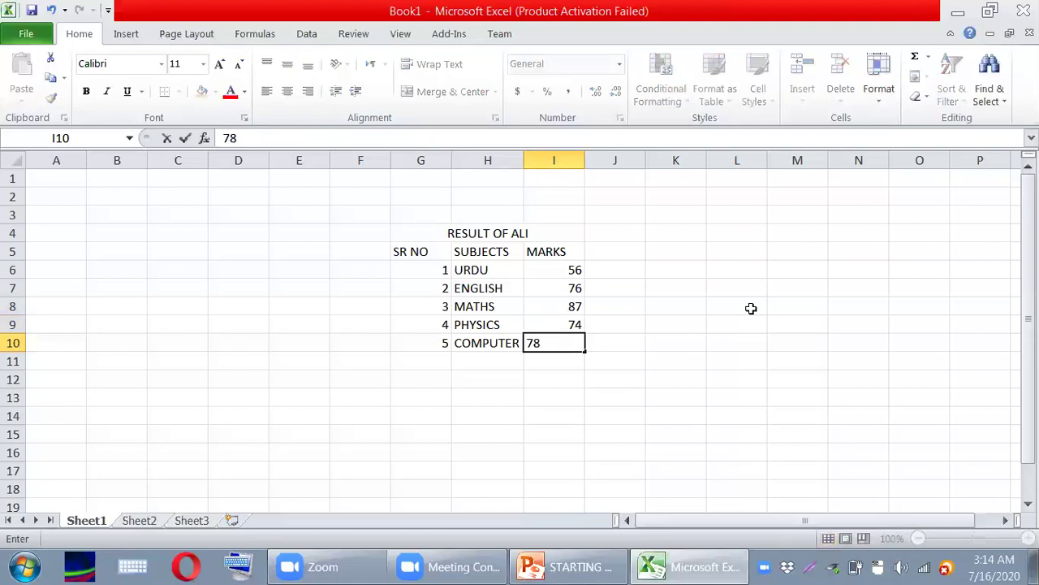
pyautogui.press('Return')
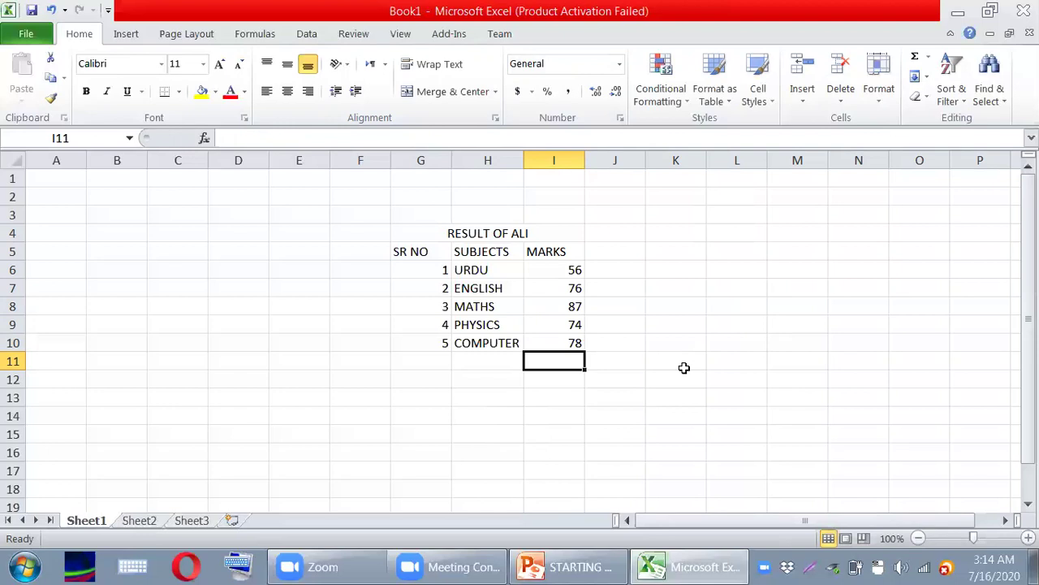
# Make the merged table title bold and increase its font size to 14
pyautogui.click(477, 233)
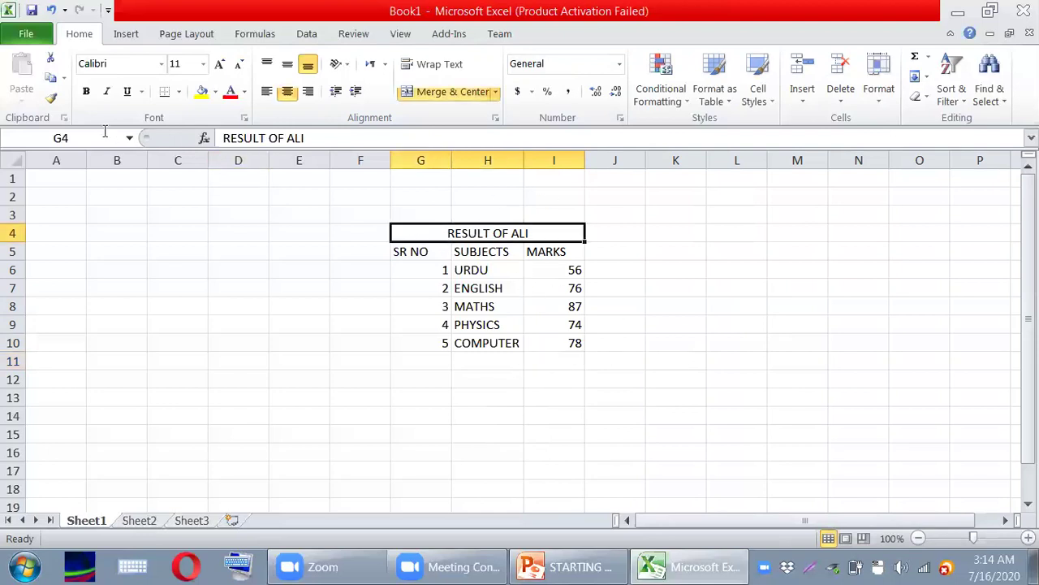
pyautogui.click(87, 92)
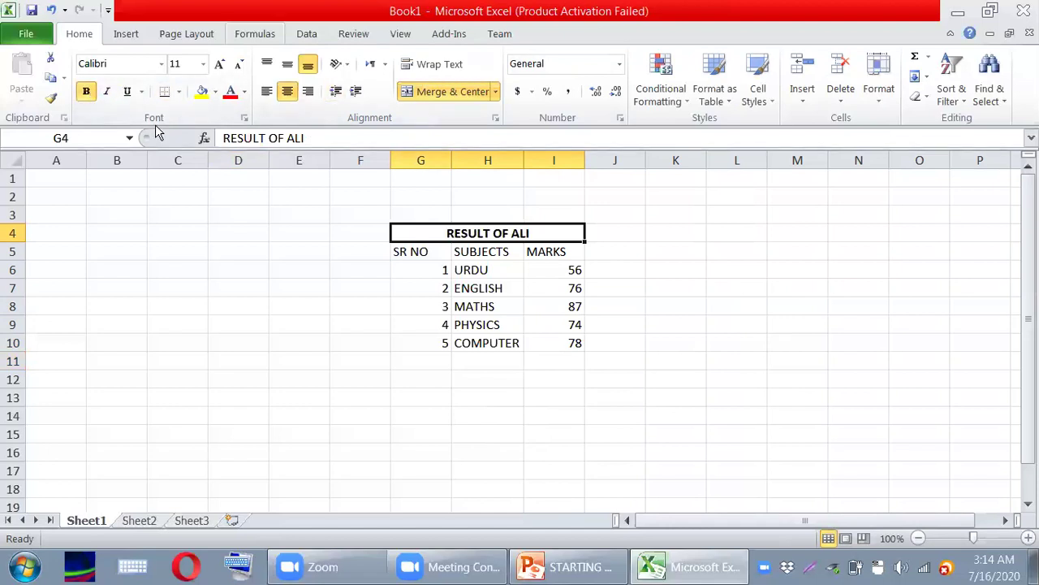
pyautogui.hotkey('ctrl', 'shift', '.')
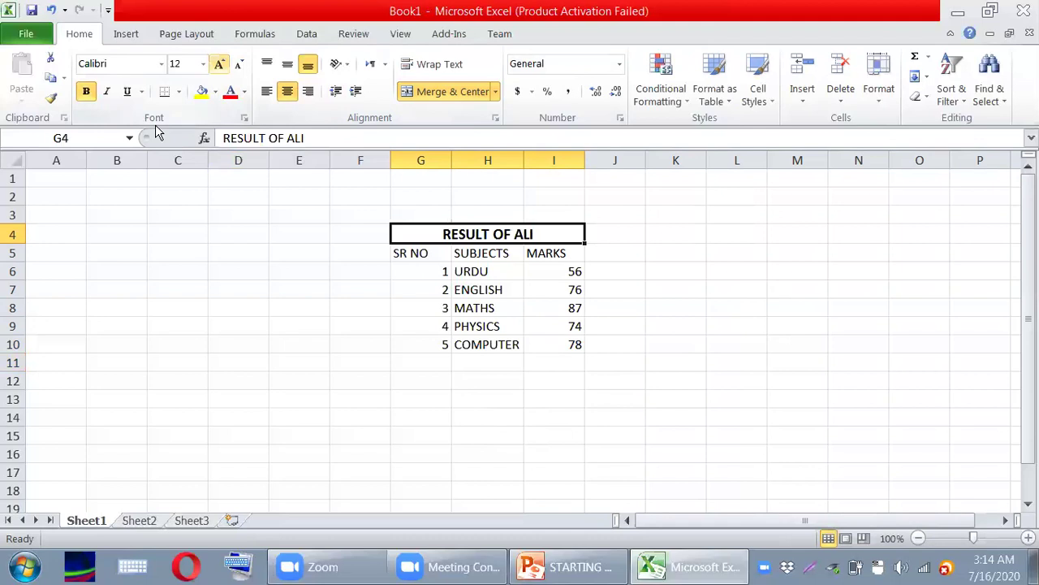
pyautogui.hotkey('ctrl', 'shift', '.')
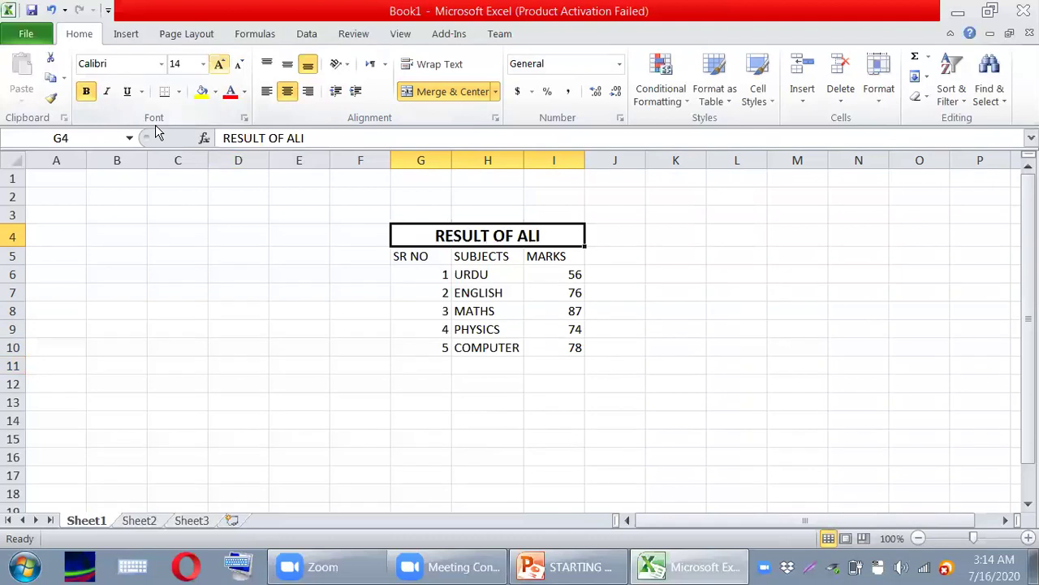
pyautogui.click(622, 358)
# Align the contents of the whole table G4:I10 to the middle vertically and centre them horizontally
pyautogui.click(402, 251)
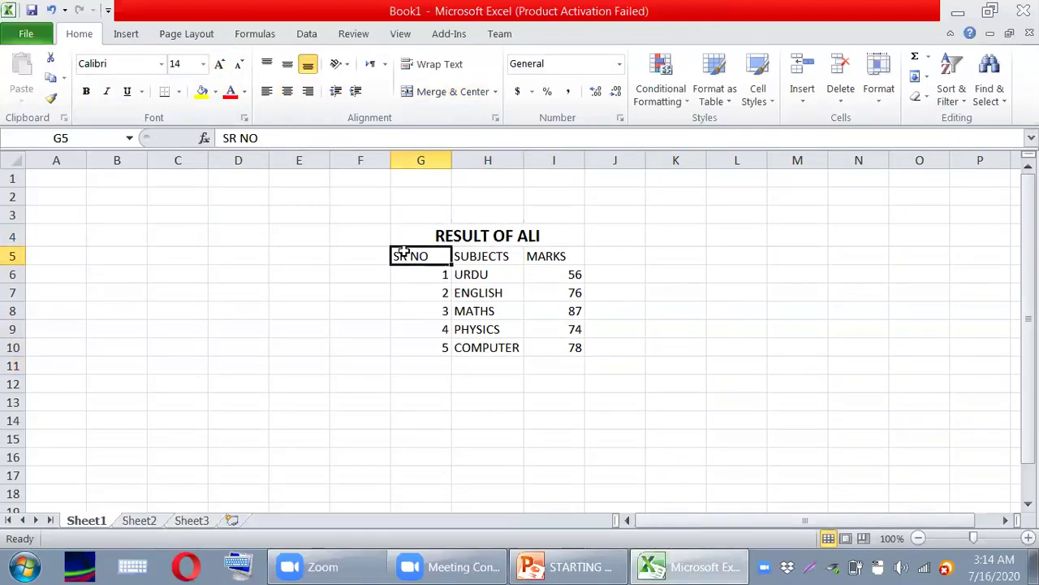
pyautogui.moveTo(404, 235); pyautogui.dragTo(570, 345)
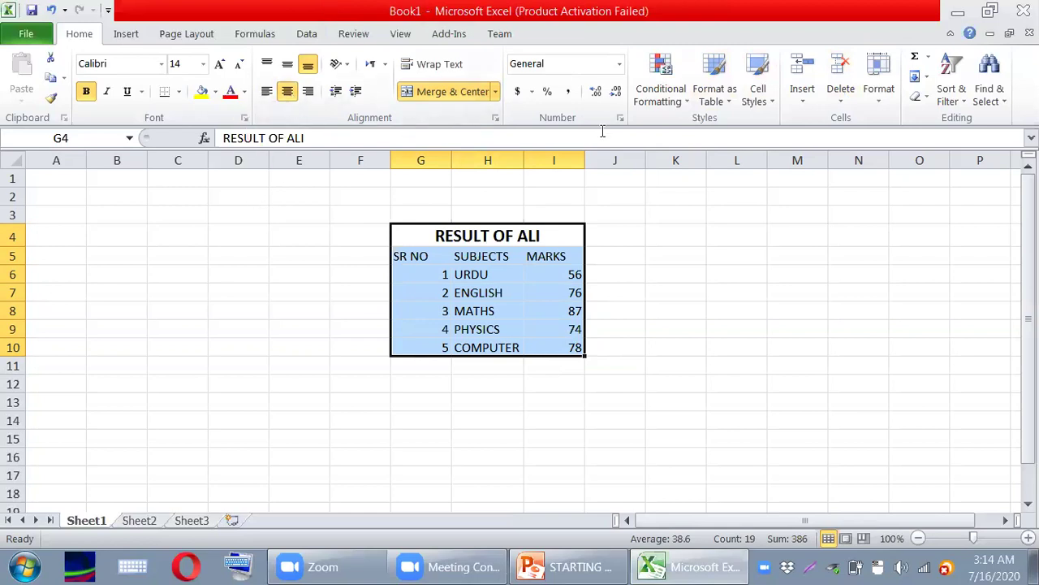
pyautogui.moveTo(784, 11); pyautogui.dragTo(635, 129)
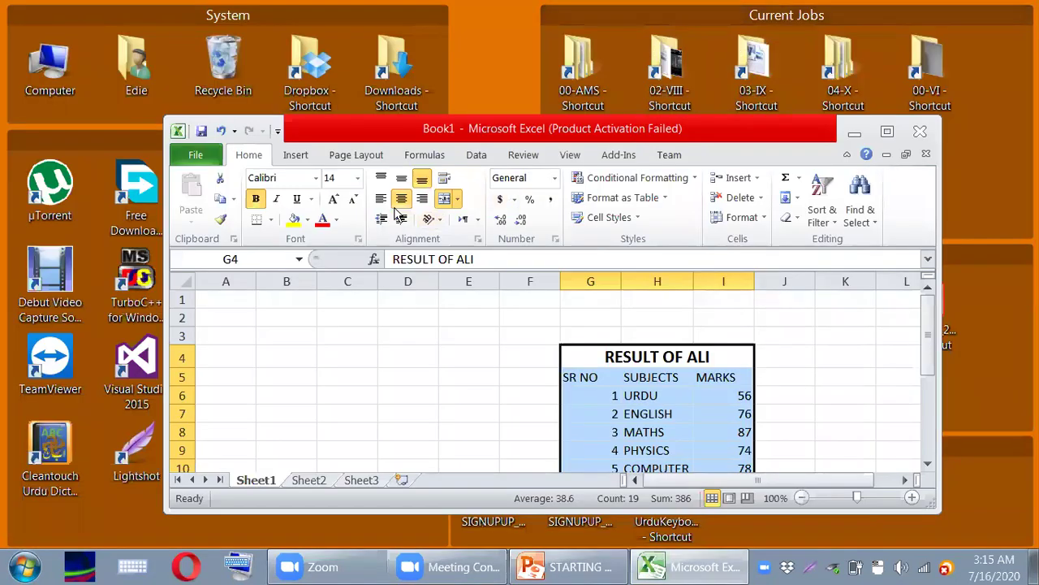
pyautogui.click(402, 180)
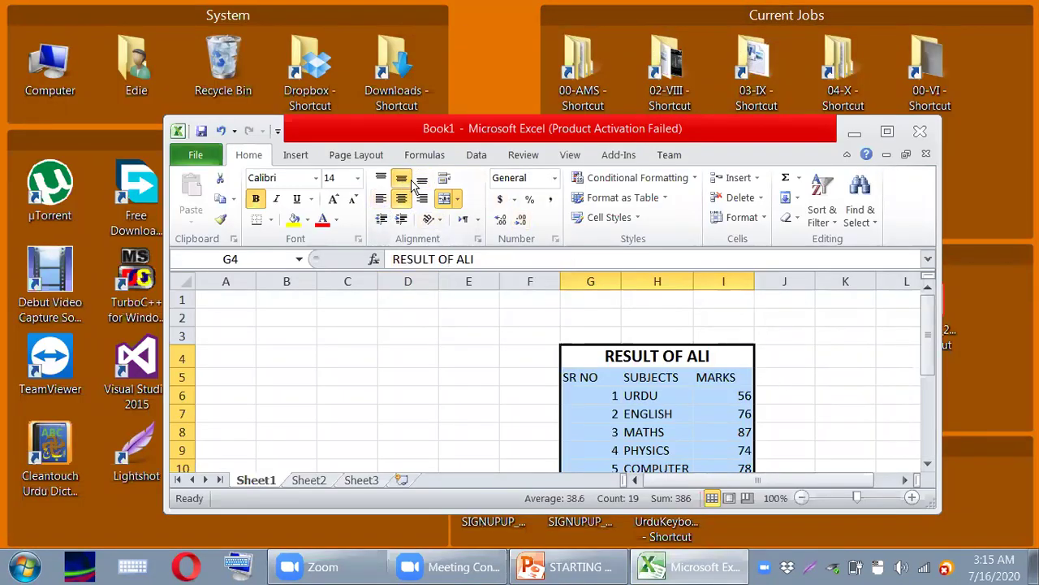
pyautogui.click(409, 199)
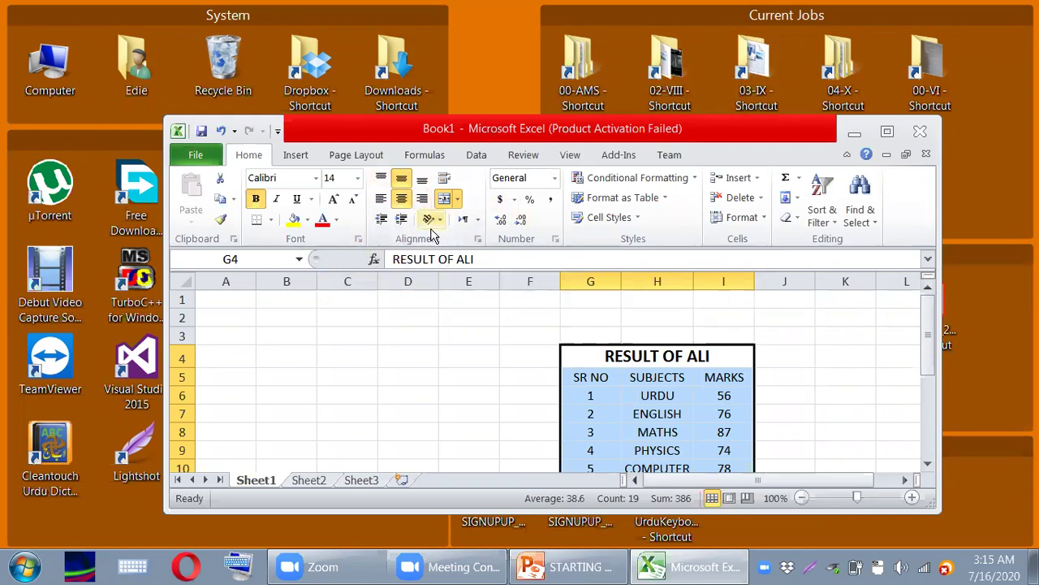
pyautogui.click(886, 132)
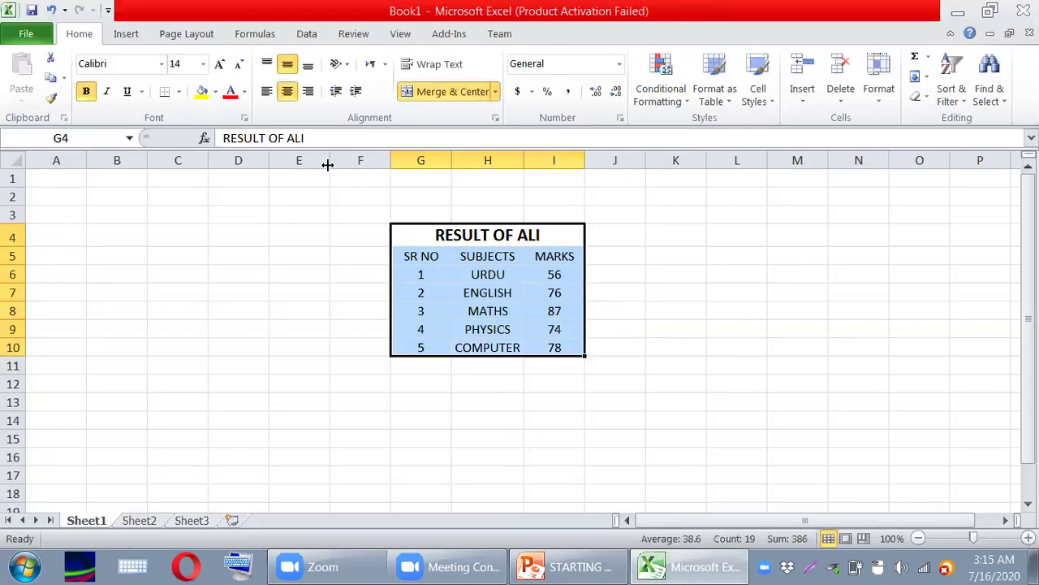
# Apply All Borders to the result table in G4:I10
pyautogui.click(179, 91)
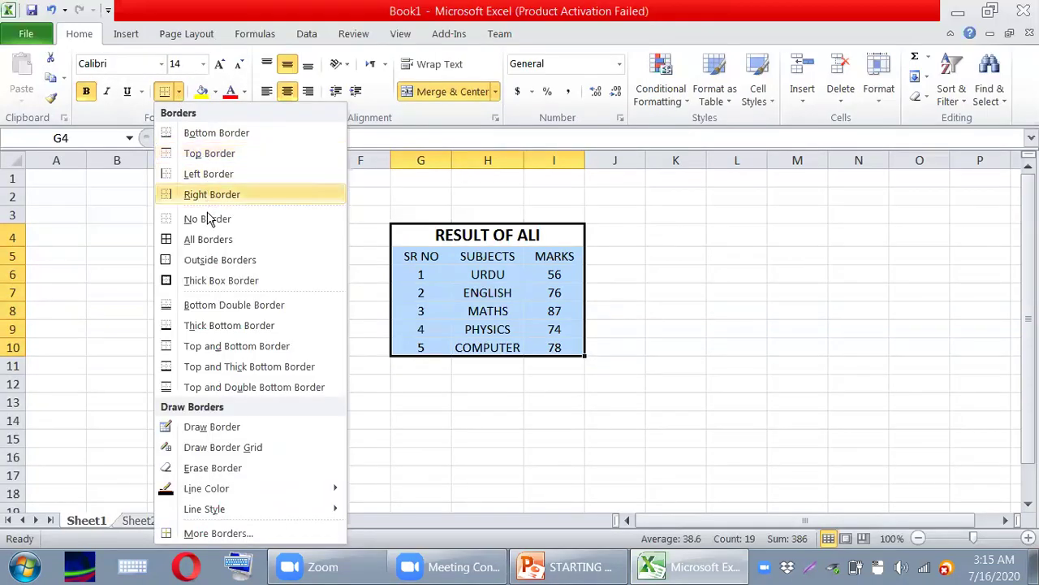
pyautogui.click(216, 239)
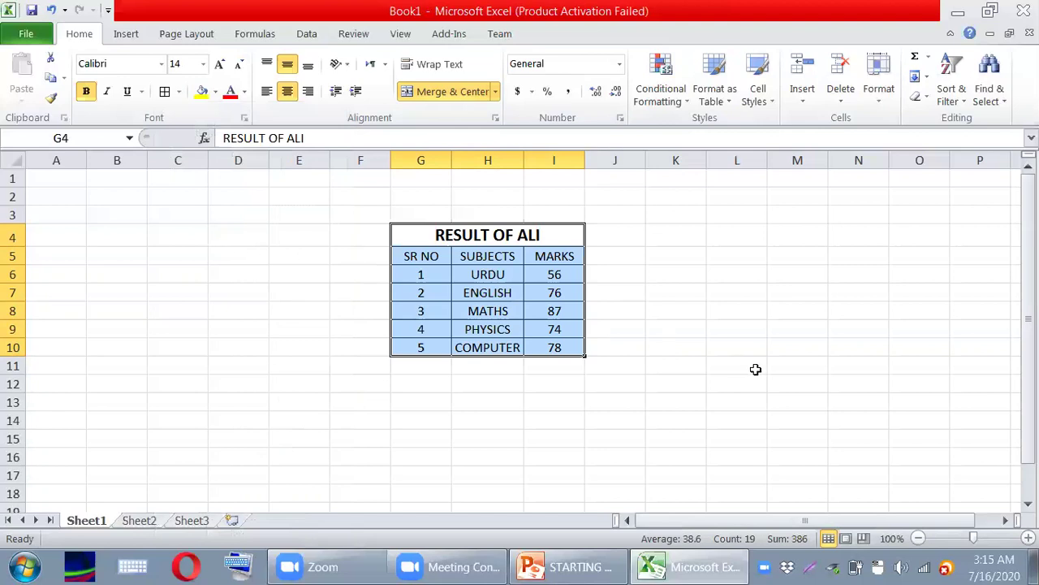
pyautogui.click(811, 387)
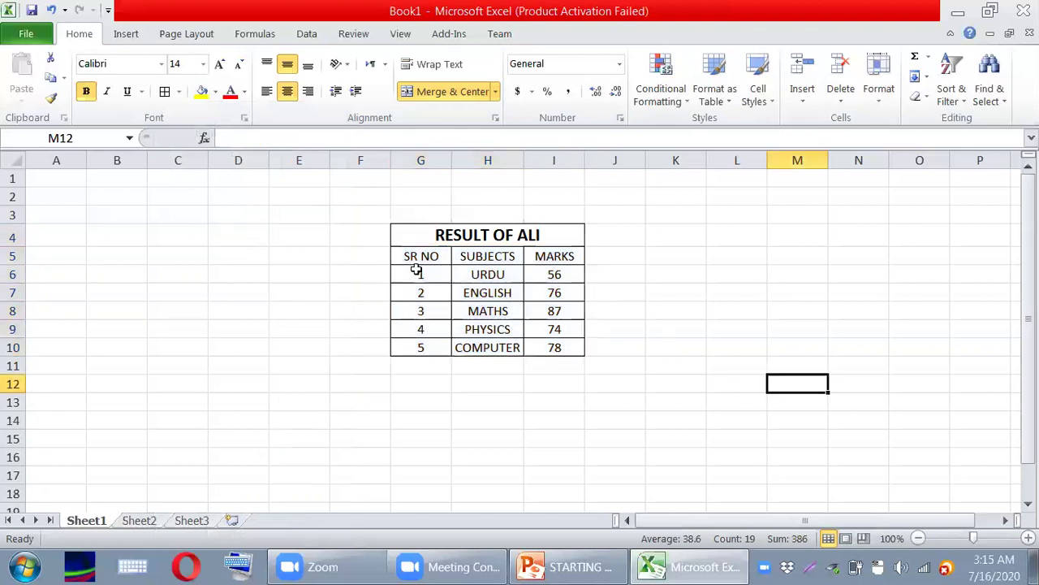
# Make the column headings SR NO, SUBJECTS and MARKS in G5:I5 bold
pyautogui.moveTo(420, 260); pyautogui.dragTo(554, 256)
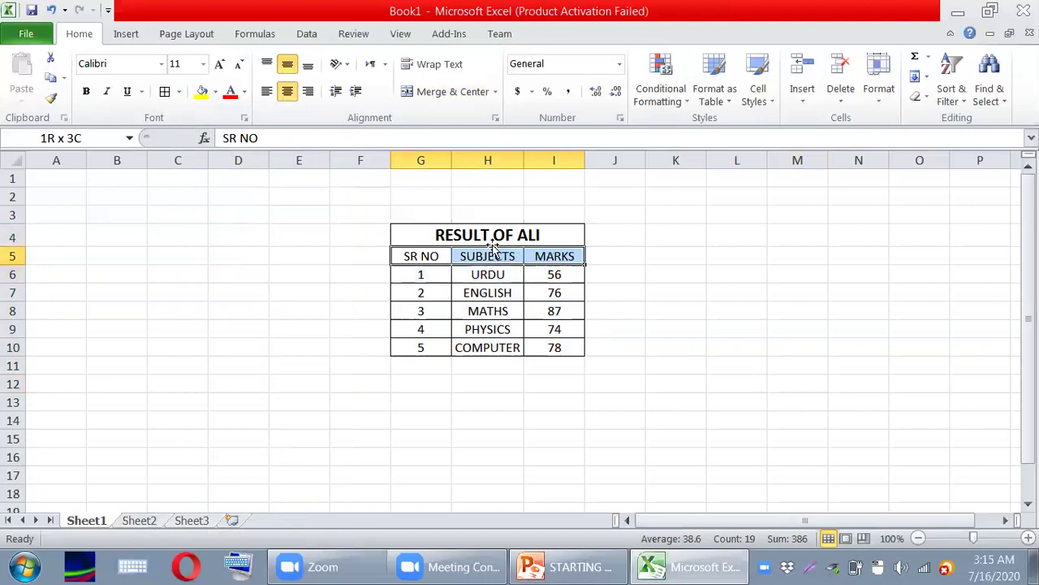
pyautogui.click(86, 91)
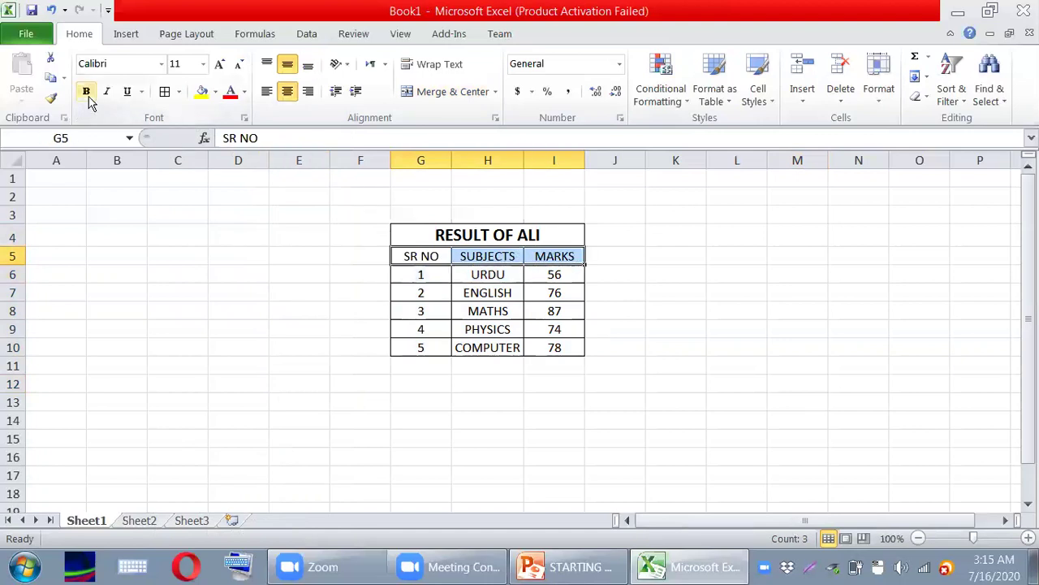
pyautogui.click(709, 328)
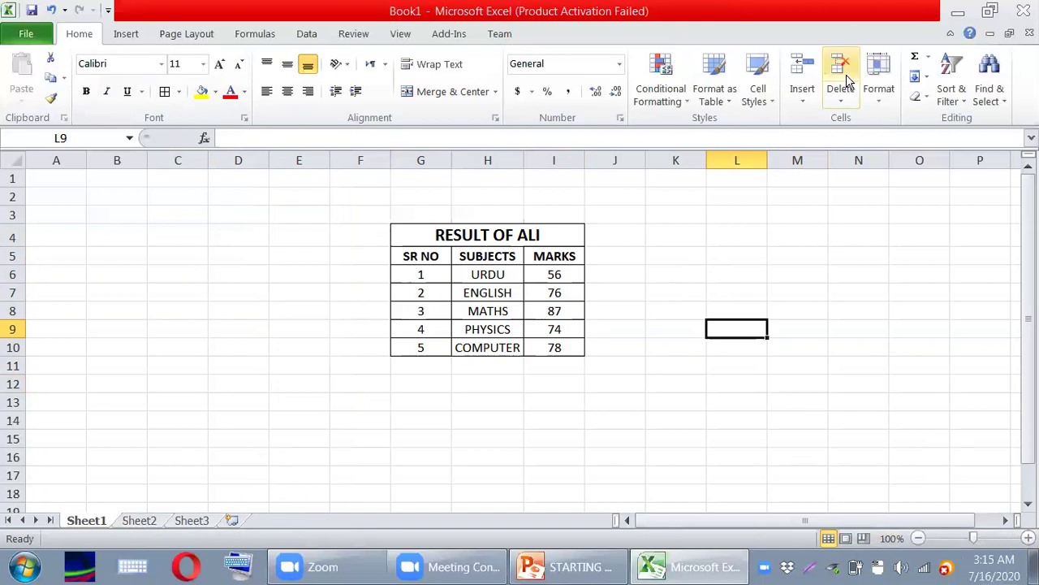
pyautogui.click(663, 271)
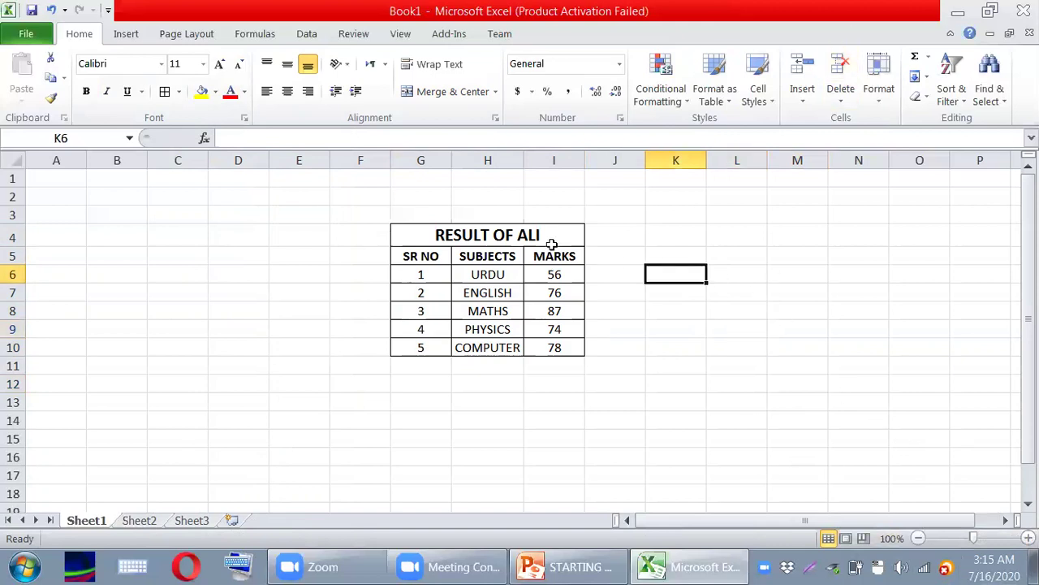
# Insert a 2-D clustered column chart from the table range G4:I10
pyautogui.click(411, 234)
pyautogui.moveTo(452, 235); pyautogui.dragTo(524, 347)
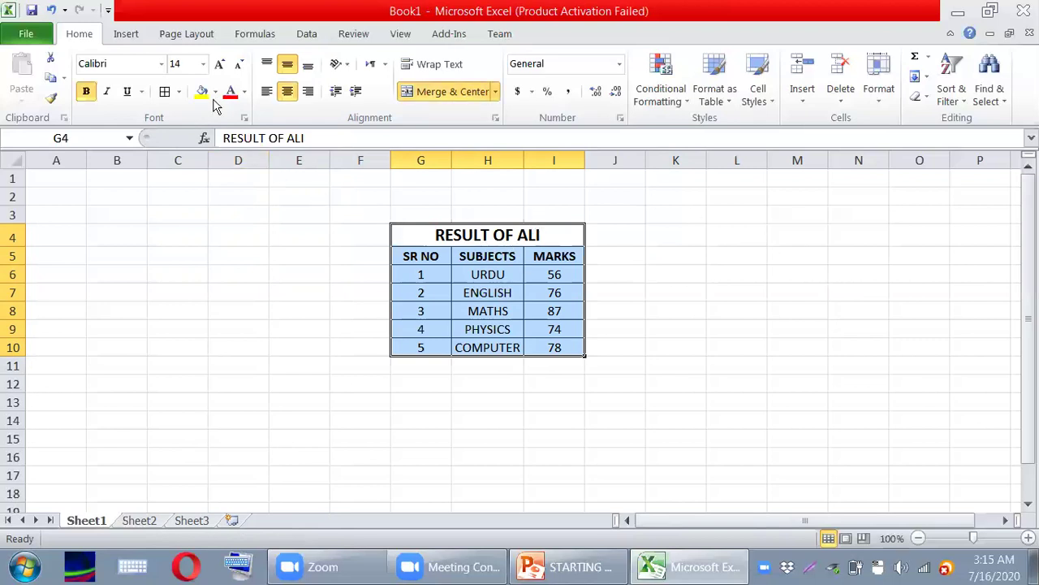
pyautogui.scroll(-1, 215, 106)
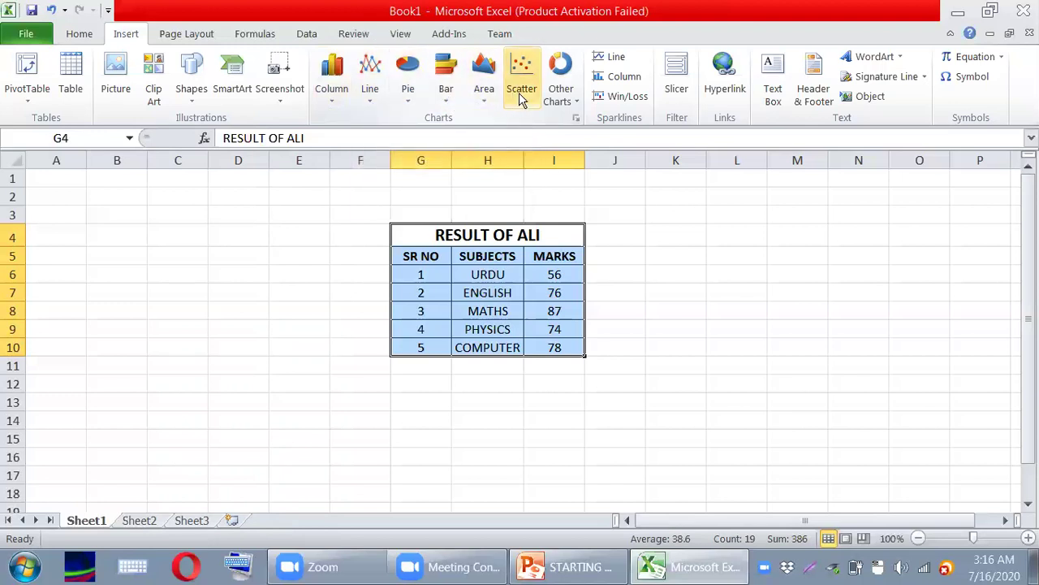
pyautogui.click(333, 89)
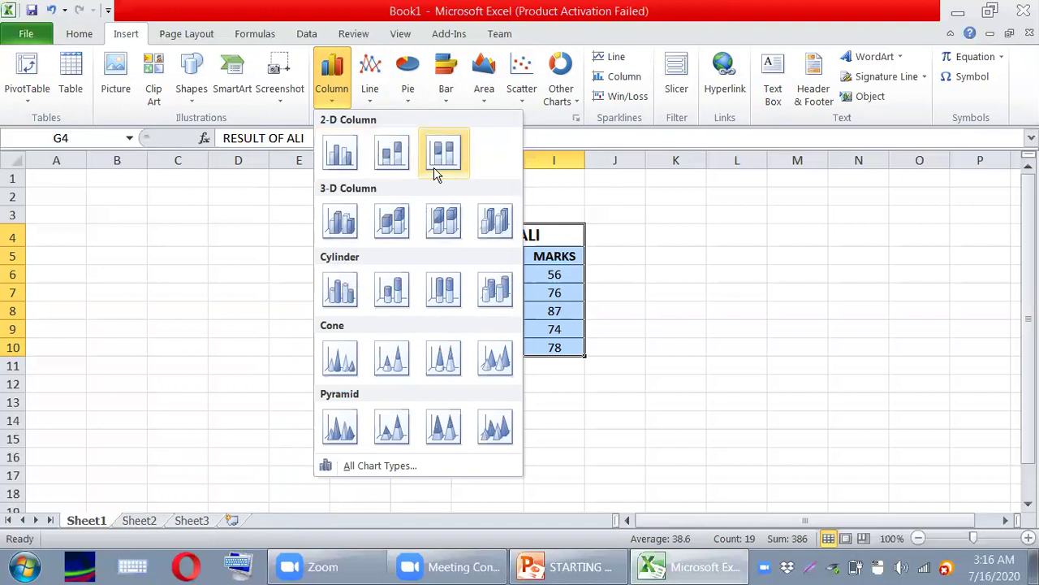
pyautogui.click(339, 157)
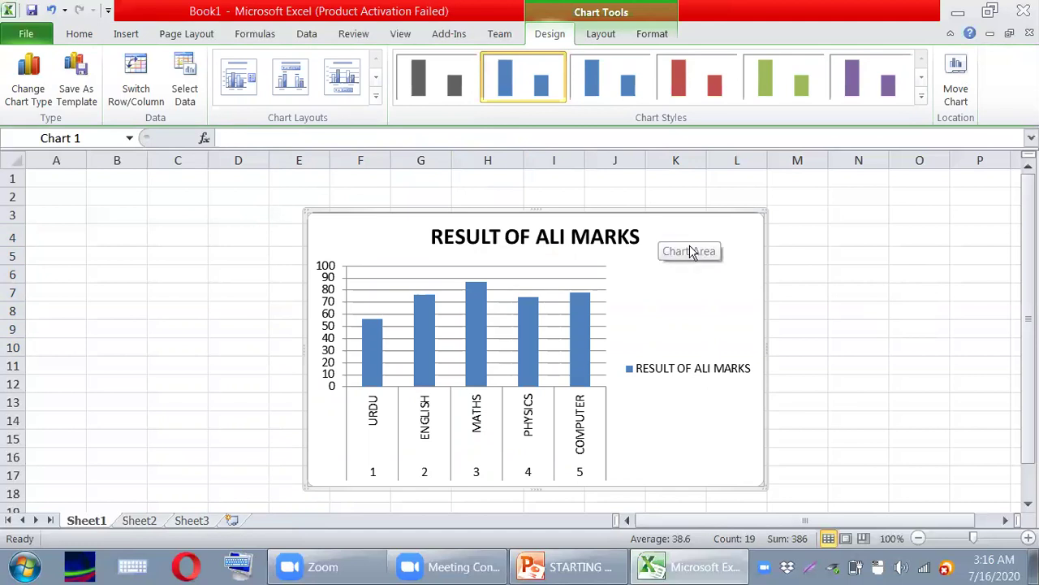
# Move the column chart off the table into the empty columns just beyond MARKS, so the table is uncovered
pyautogui.moveTo(677, 227); pyautogui.dragTo(872, 233)
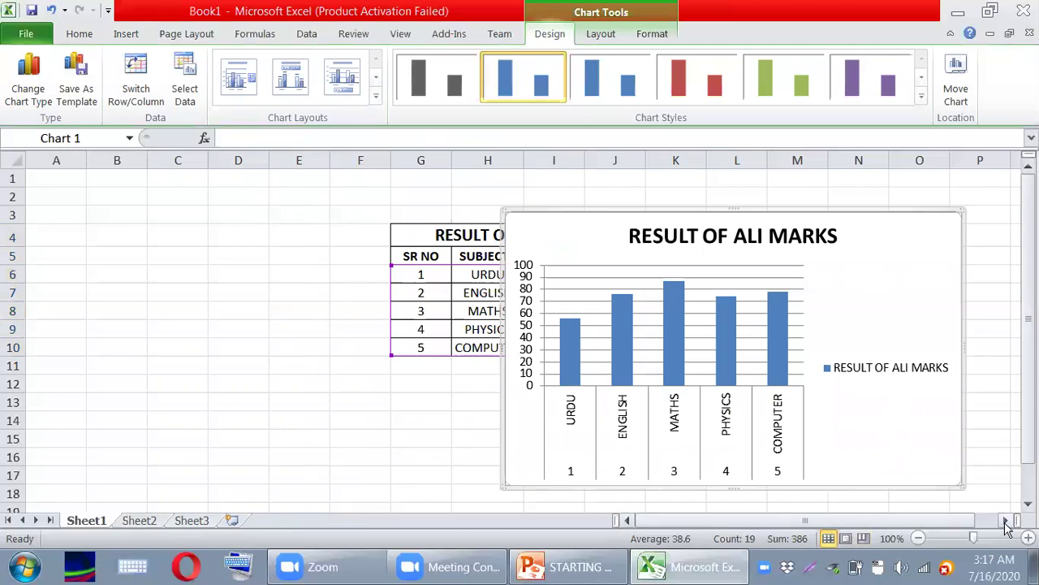
pyautogui.click(1007, 520)
pyautogui.click(1007, 520)
pyautogui.click(1007, 521)
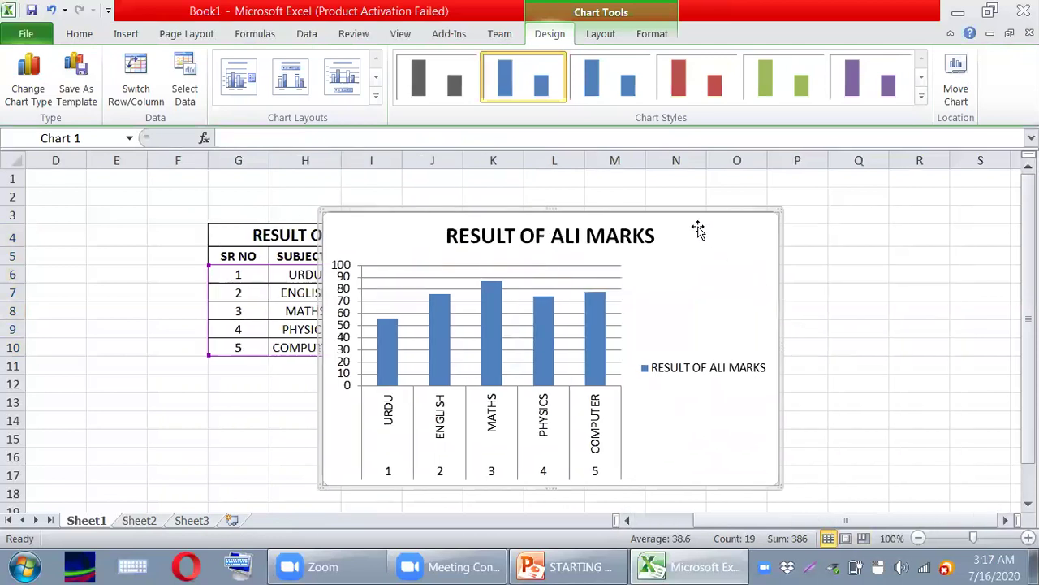
pyautogui.moveTo(695, 227); pyautogui.dragTo(818, 228)
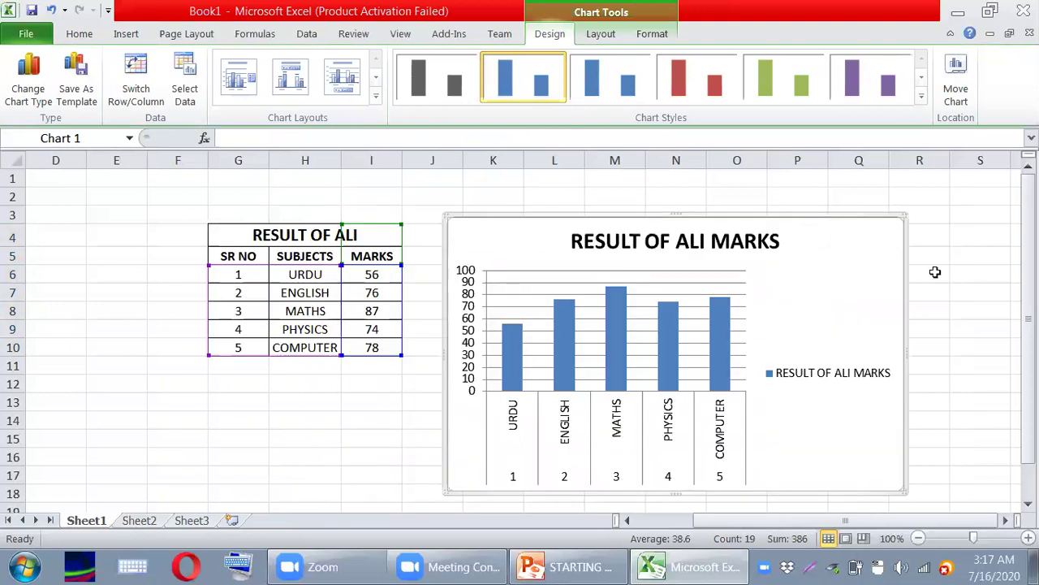
pyautogui.moveTo(838, 237); pyautogui.dragTo(813, 241)
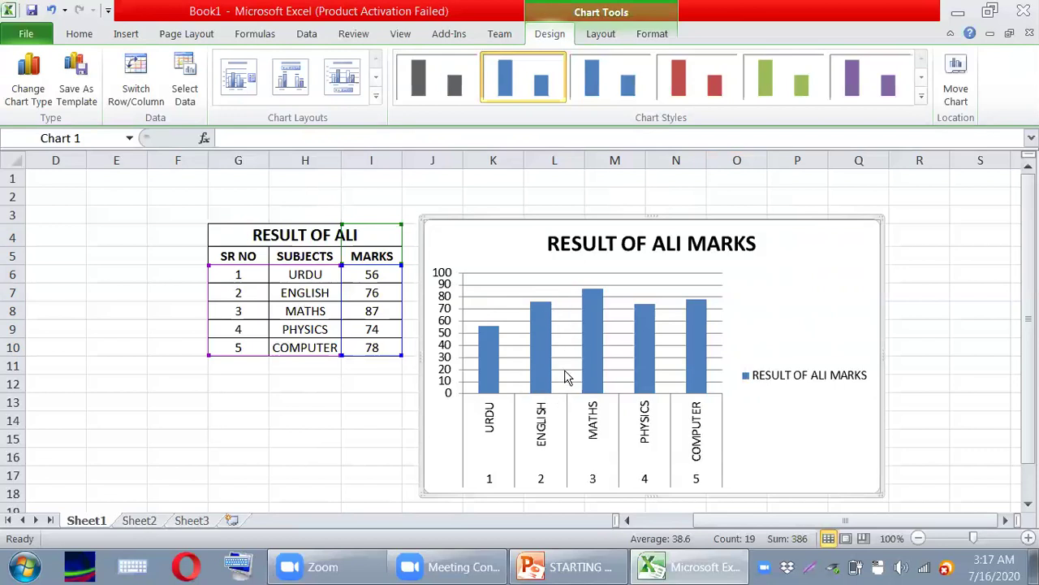
# Try the red, green and purple chart styles on the column chart
pyautogui.moveTo(544, 309)
pyautogui.moveTo(585, 324)
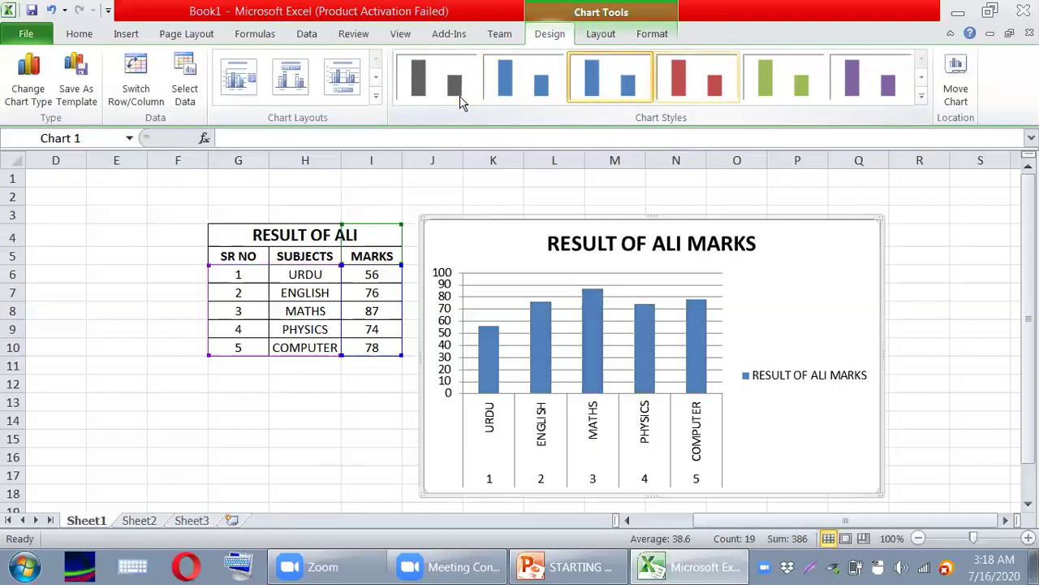
pyautogui.click(696, 80)
pyautogui.click(798, 94)
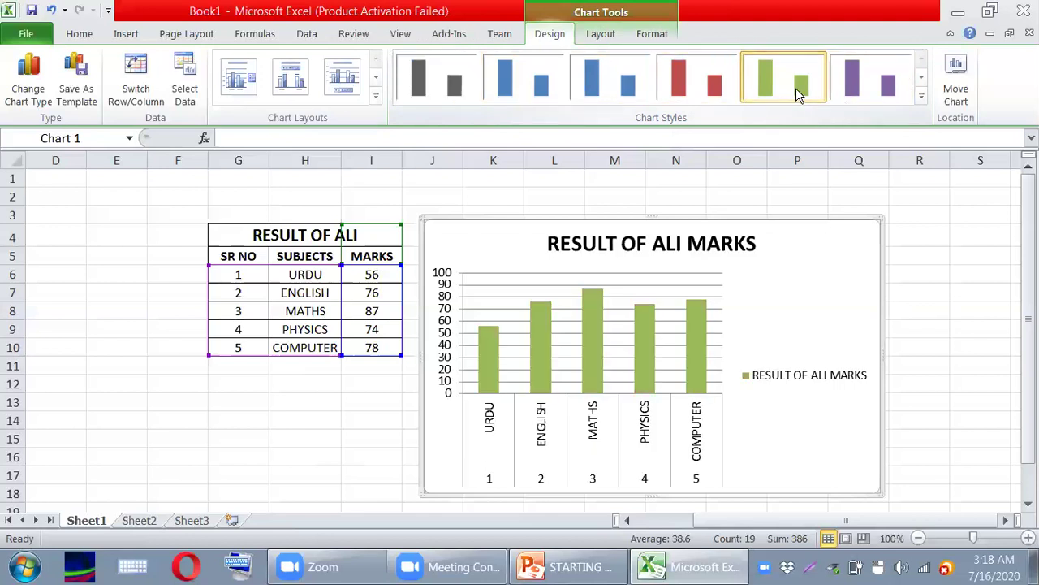
pyautogui.click(873, 90)
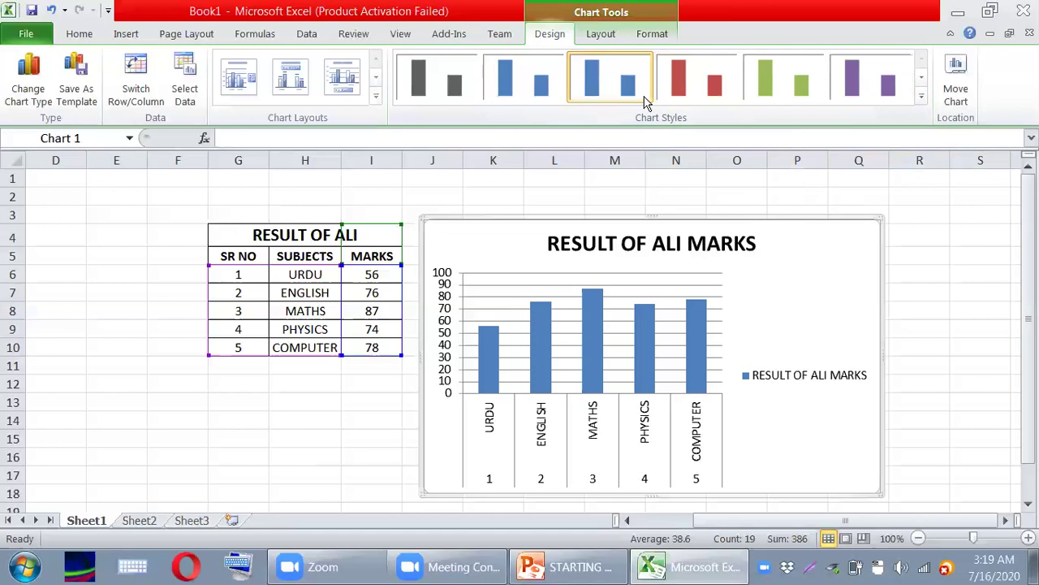
# Hide the chart's primary horizontal axis, then restore it with the Show Left to Right Axis option
pyautogui.scroll(-1, 648, 101)
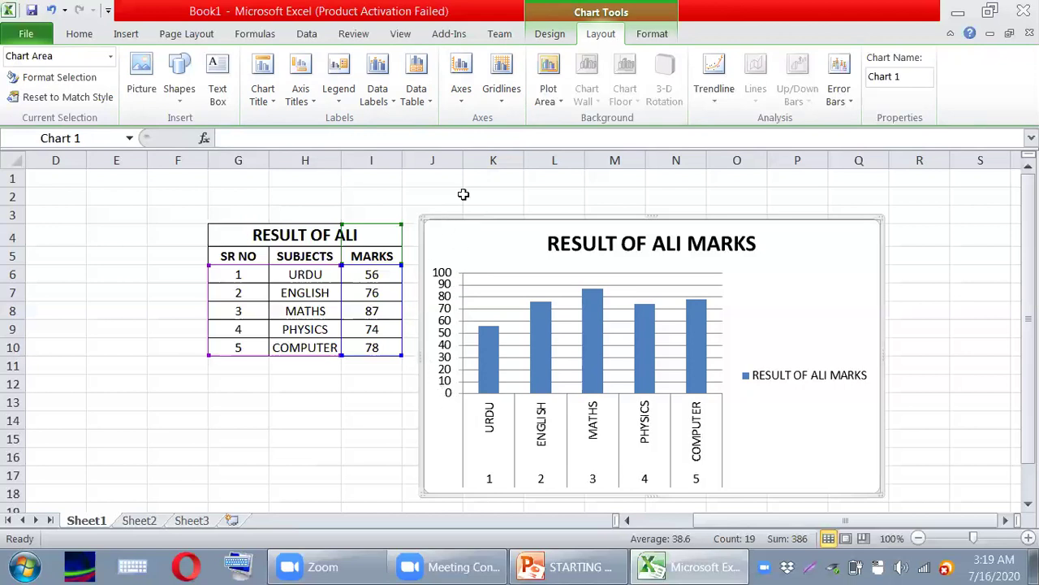
pyautogui.click(458, 102)
pyautogui.moveTo(475, 128)
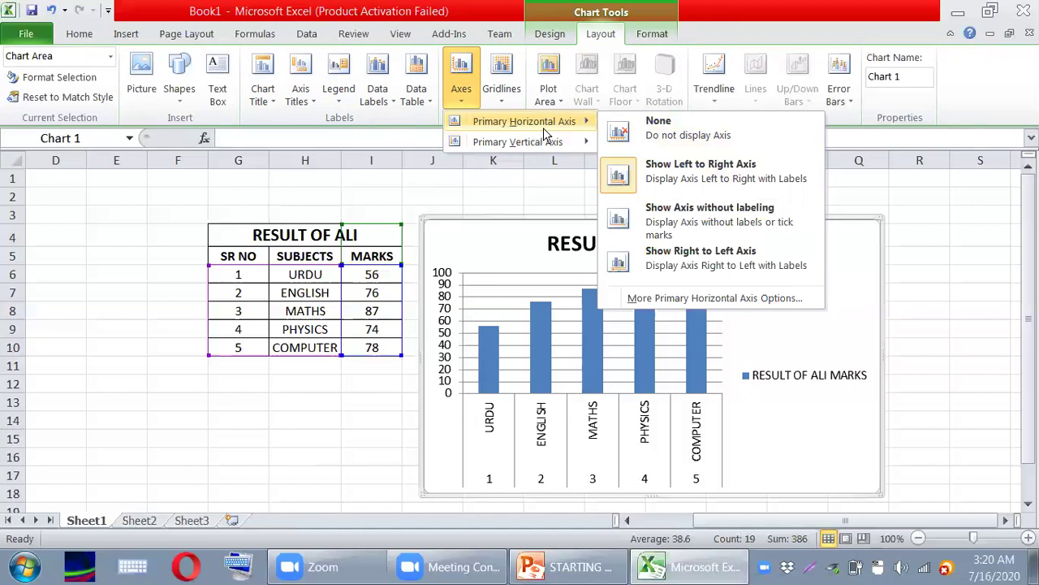
pyautogui.moveTo(495, 144)
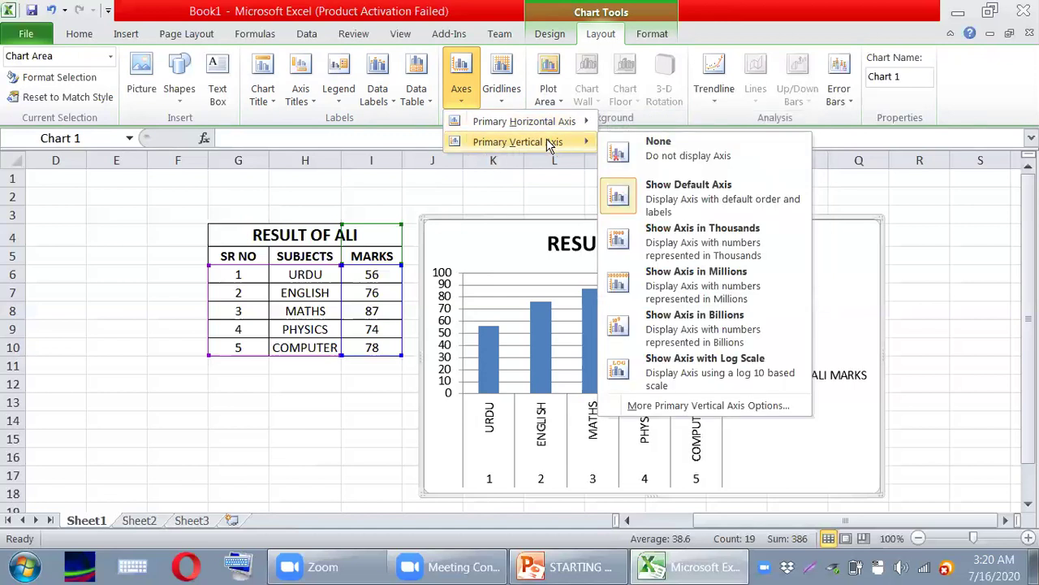
pyautogui.moveTo(513, 130)
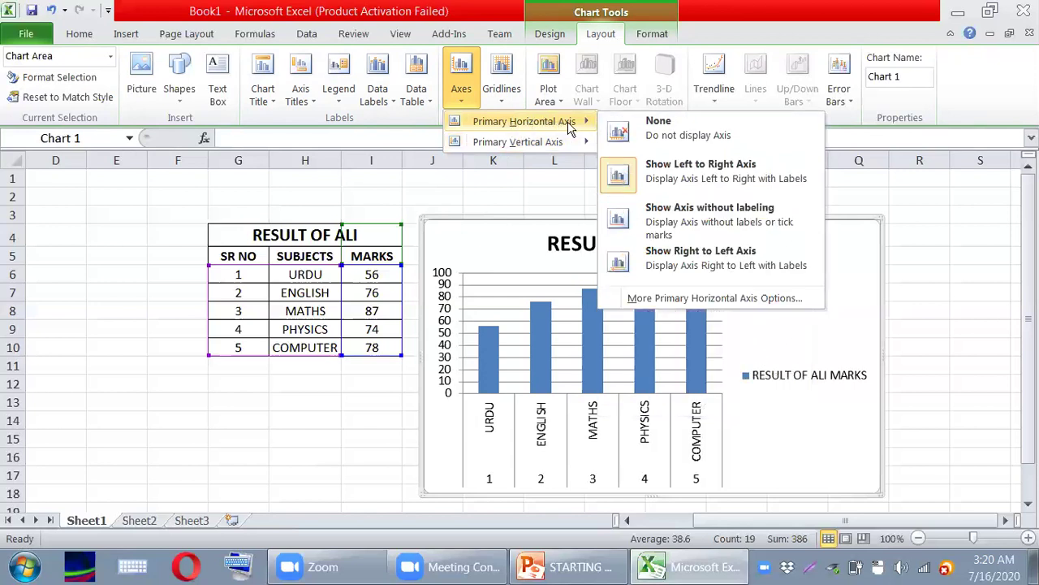
pyautogui.click(703, 135)
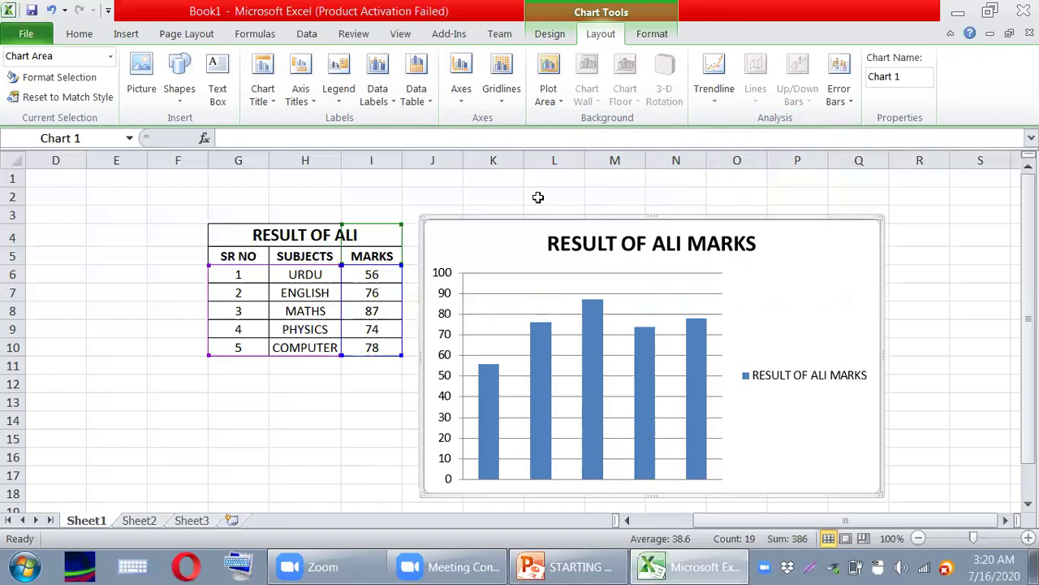
pyautogui.click(458, 89)
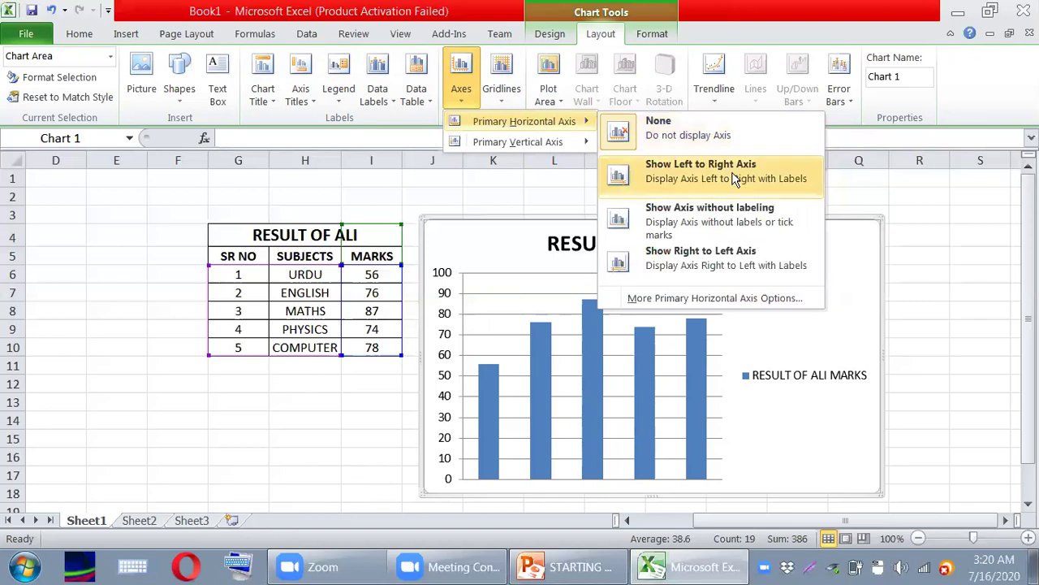
pyautogui.click(662, 179)
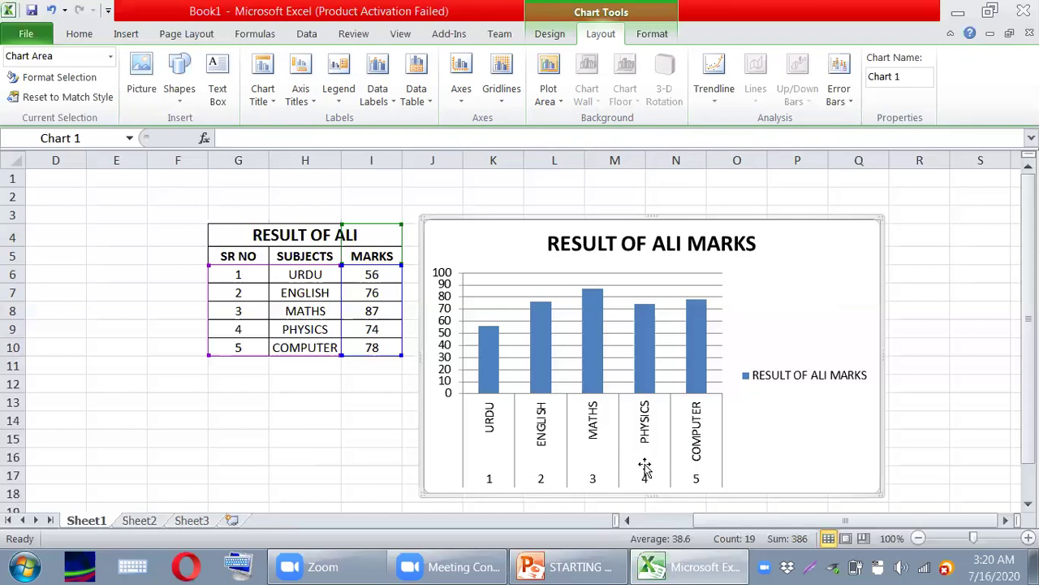
# Set the chart's primary vertical axis to None so that it is not displayed
pyautogui.click(461, 101)
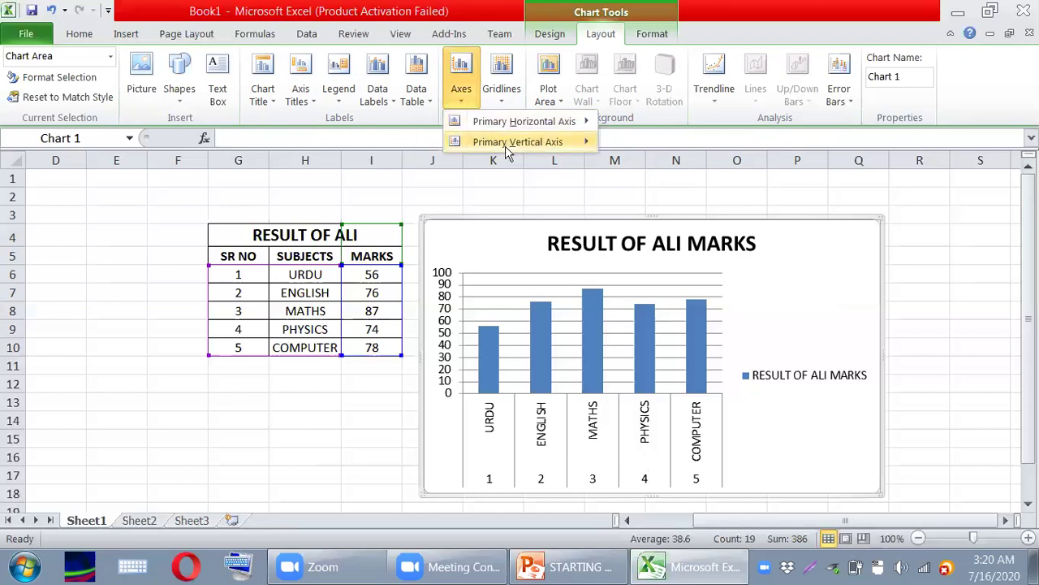
pyautogui.moveTo(579, 150)
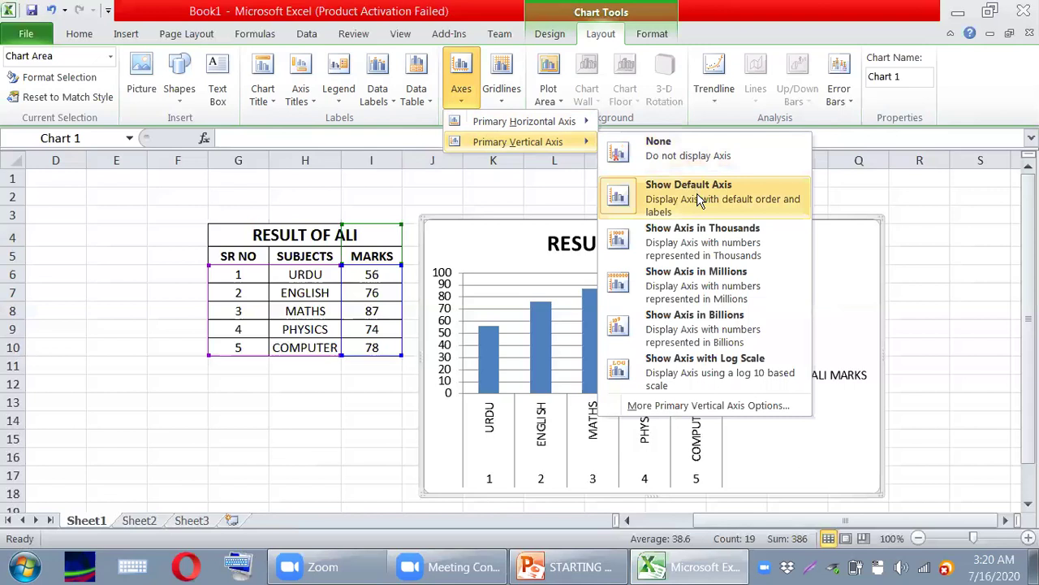
pyautogui.click(685, 147)
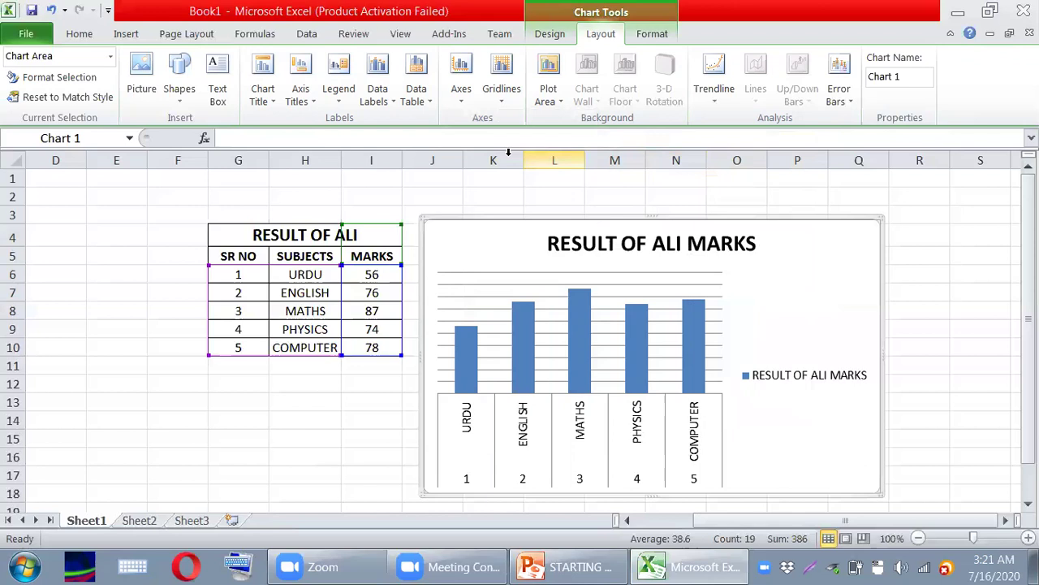
# Restore the chart's primary vertical axis with the Show Default Axis option
pyautogui.click(461, 106)
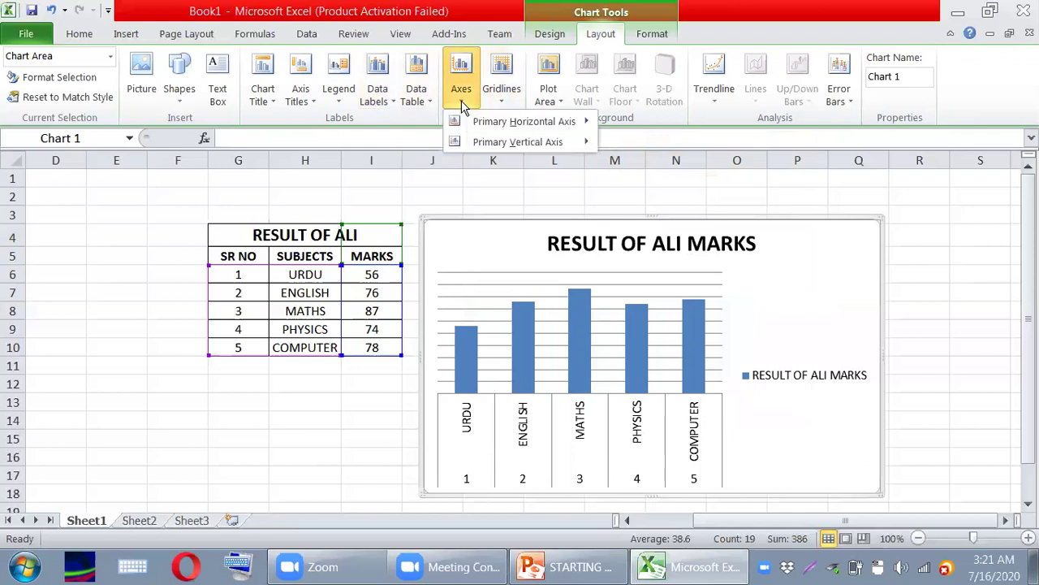
pyautogui.moveTo(580, 147)
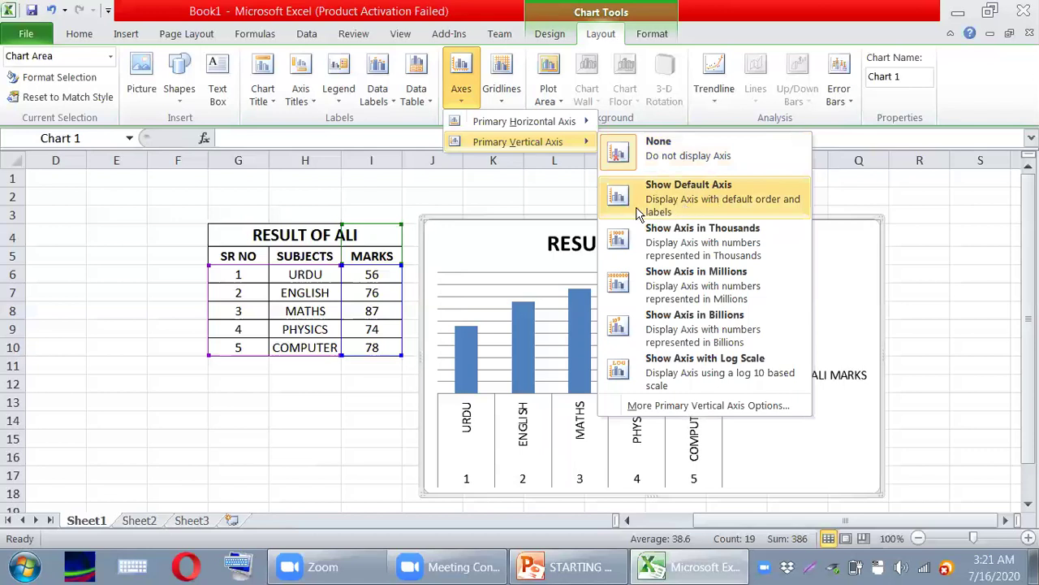
pyautogui.click(673, 201)
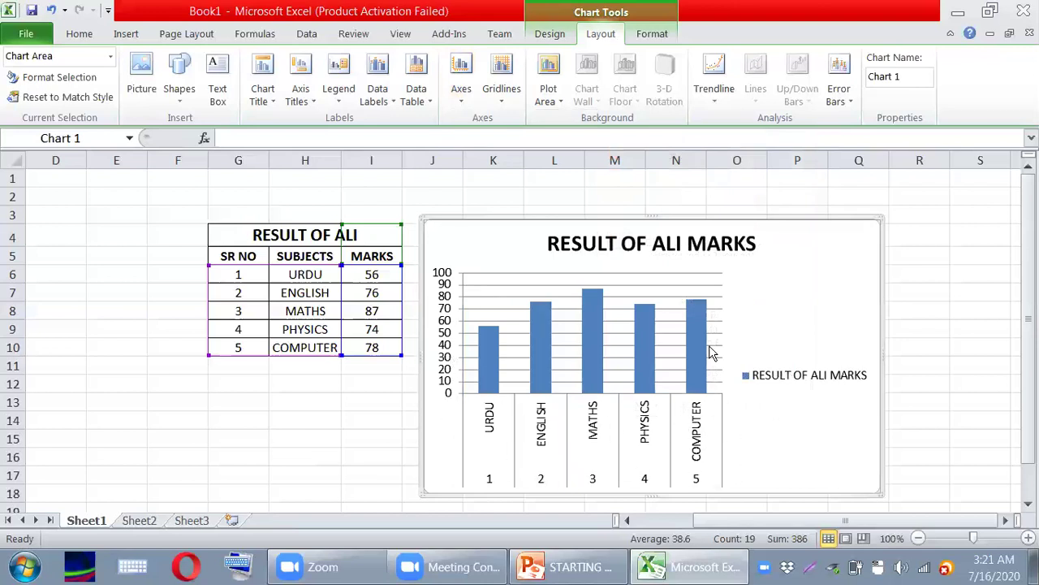
pyautogui.click(466, 104)
pyautogui.moveTo(507, 124)
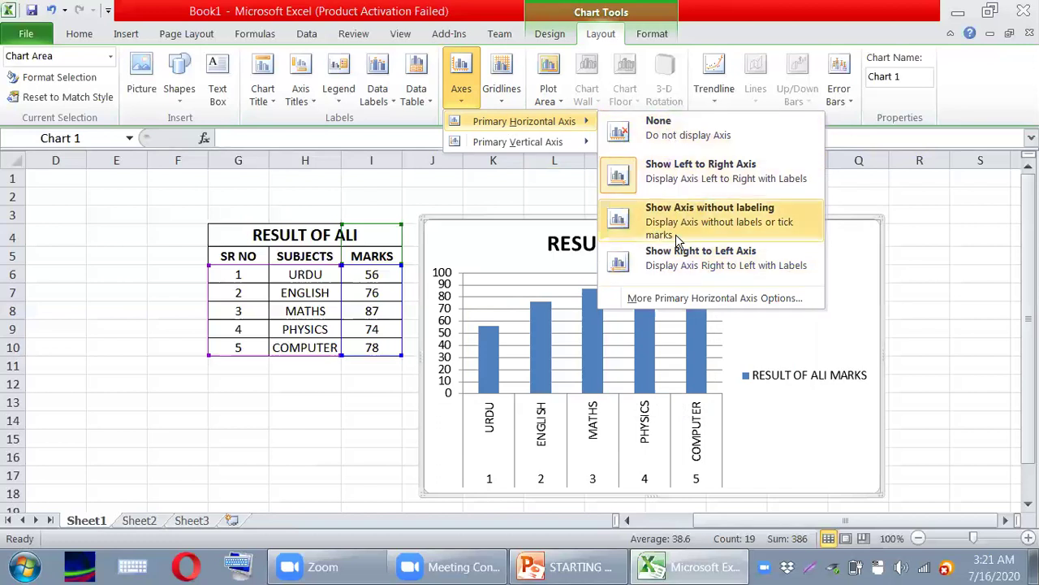
pyautogui.moveTo(487, 141)
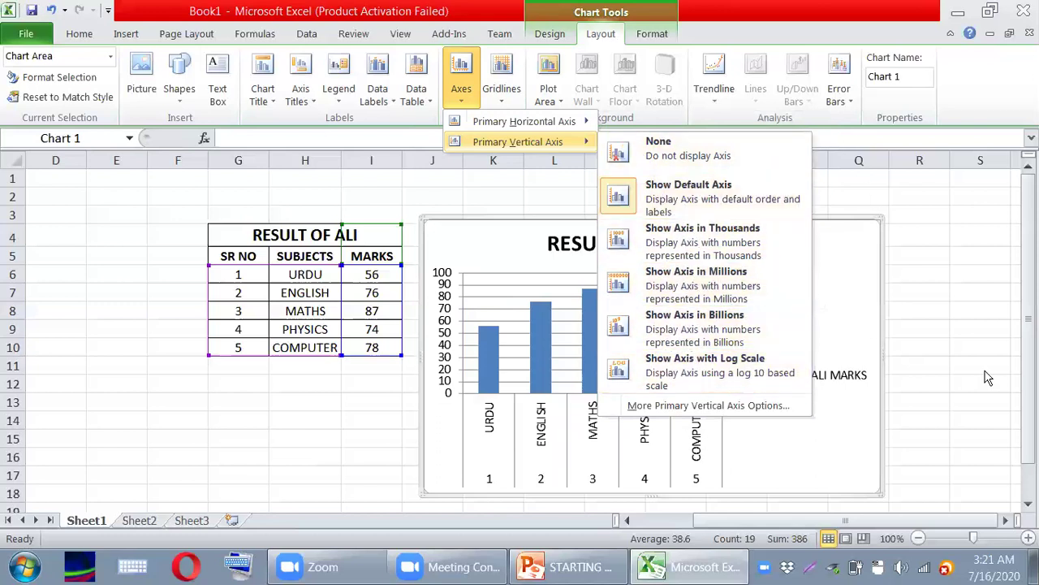
pyautogui.click(954, 333)
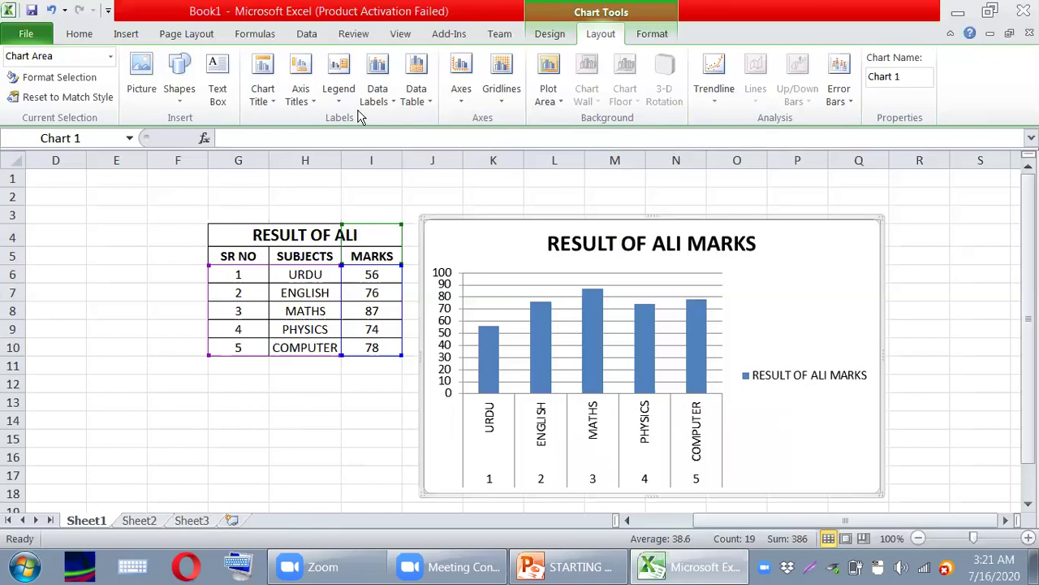
# Add a primary horizontal axis title to the column chart with the Title Below Axis option
pyautogui.click(312, 100)
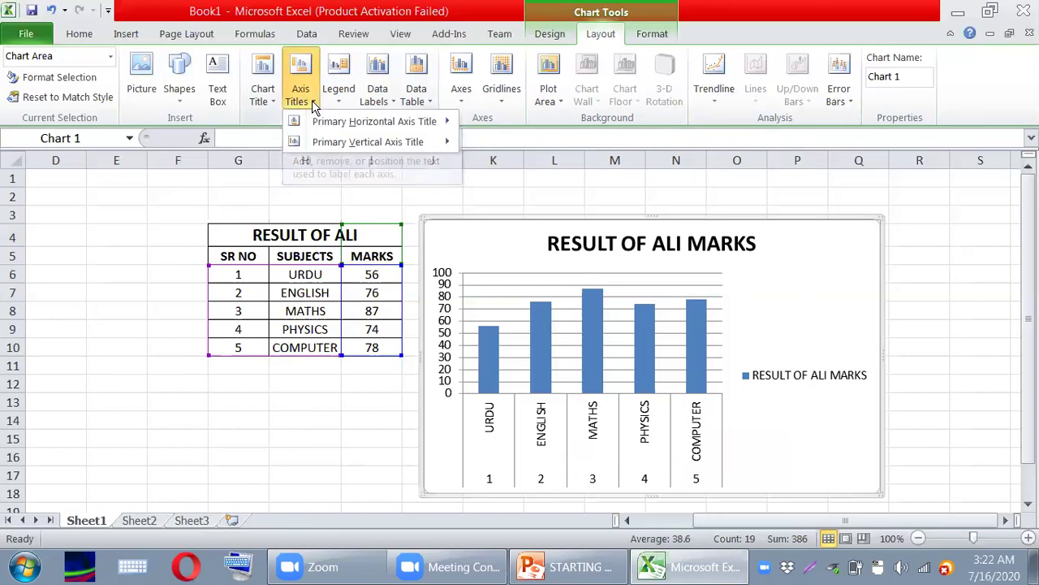
pyautogui.moveTo(377, 123)
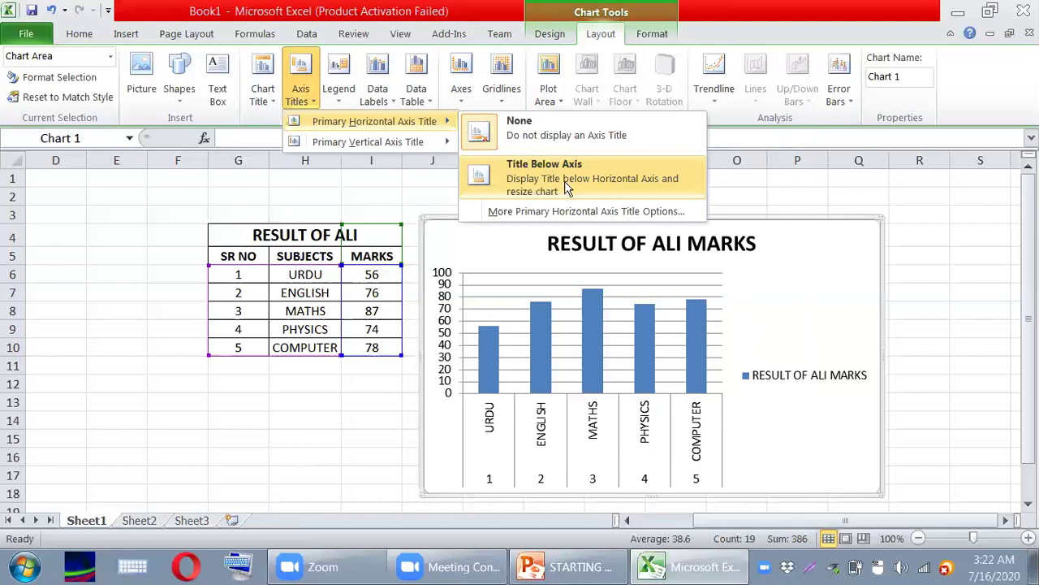
pyautogui.click(568, 188)
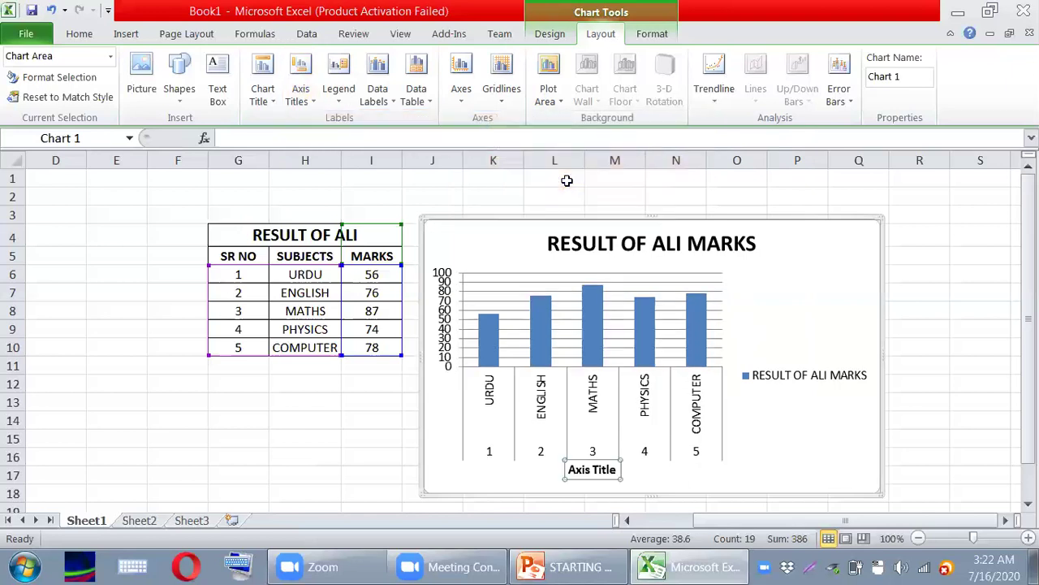
# Replace the placeholder text of the horizontal axis title with SUBJECTS
pyautogui.click(617, 471)
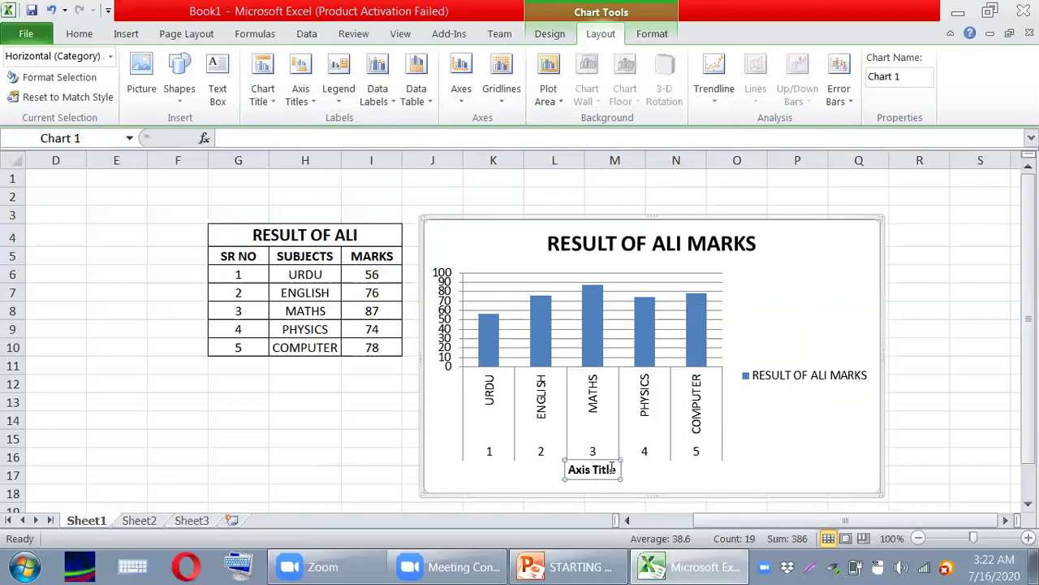
pyautogui.click(616, 468)
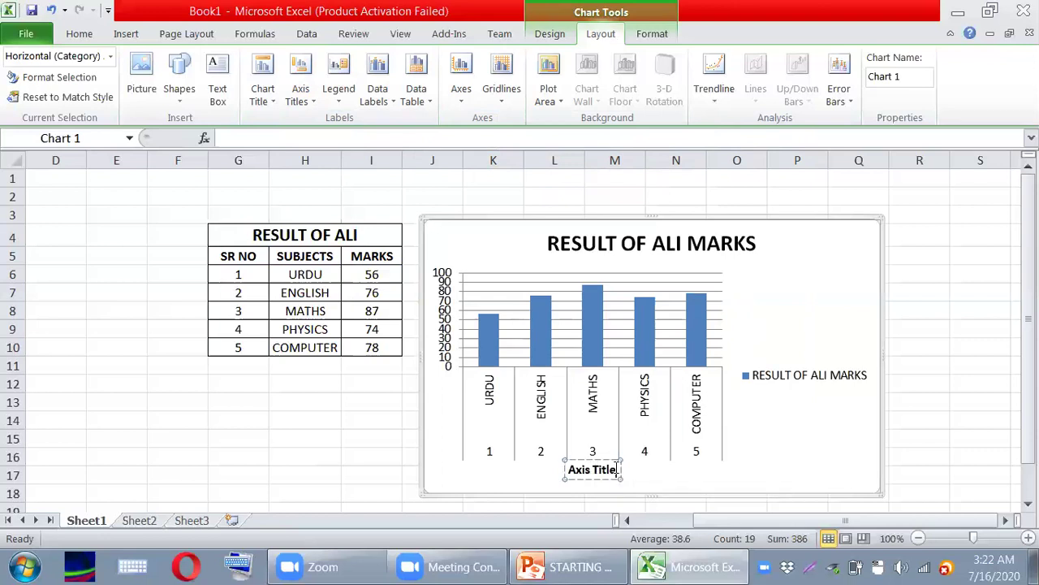
pyautogui.press('BackSpace')
pyautogui.press('BackSpace')
pyautogui.press('BackSpace')
pyautogui.press('BackSpace')
pyautogui.press('BackSpace')
pyautogui.press('BackSpace')
pyautogui.press('BackSpace')
pyautogui.press('BackSpace')
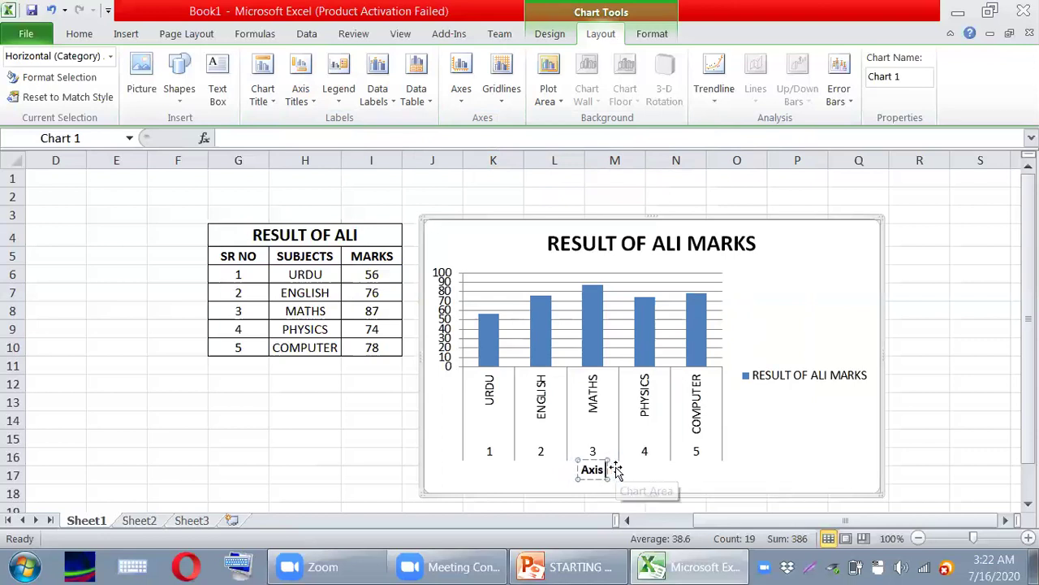
pyautogui.press('BackSpace')
pyautogui.press('BackSpace')
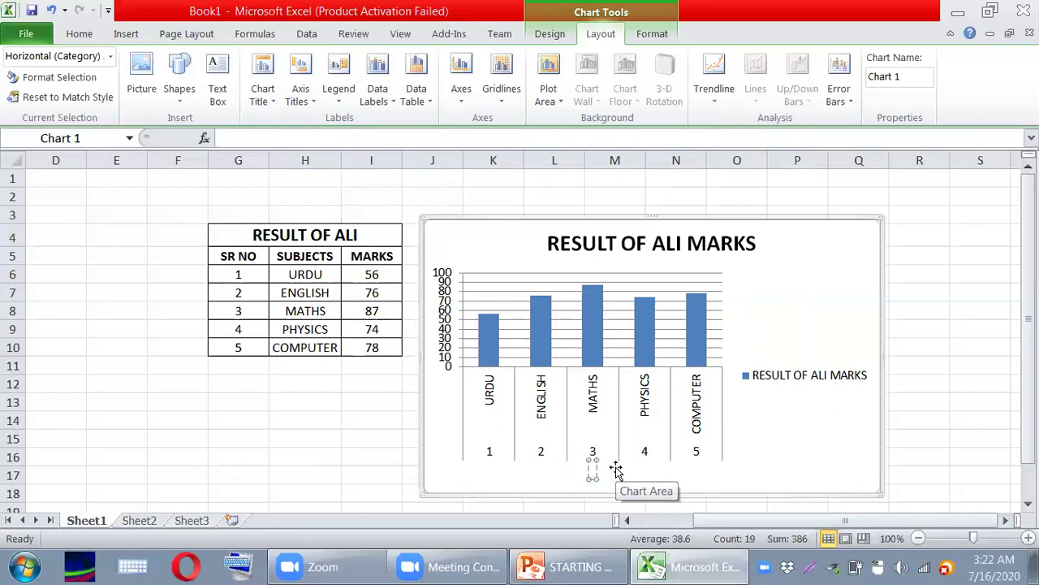
pyautogui.write('s')
pyautogui.press('BackSpace')
pyautogui.write('SUBJECTS')
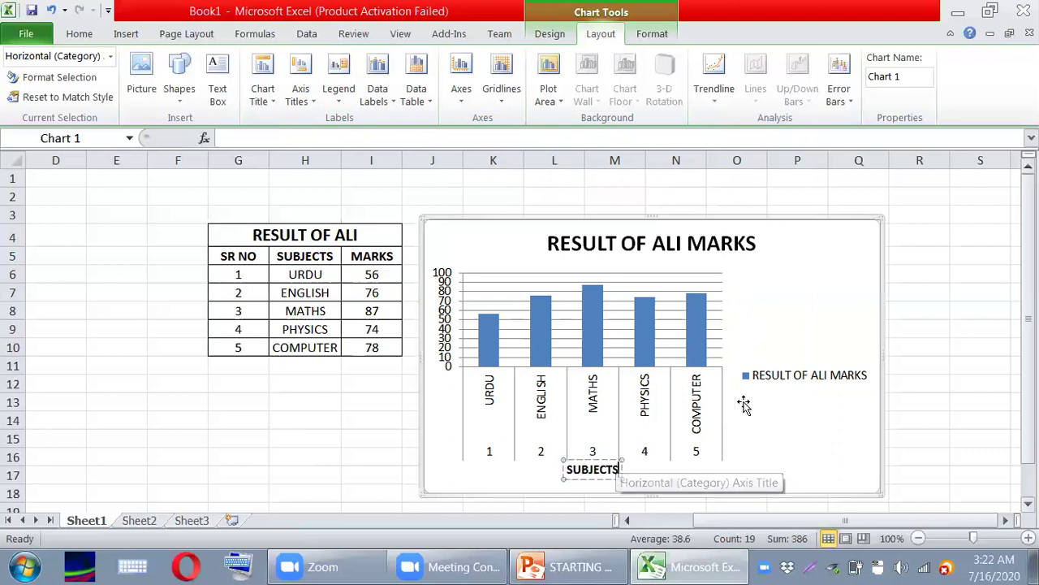
pyautogui.click(779, 417)
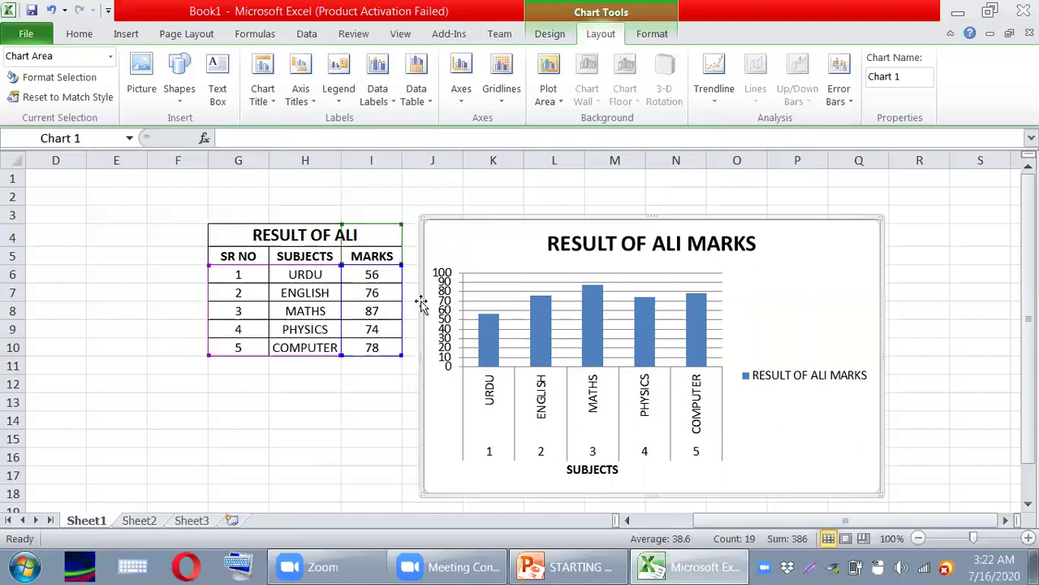
# Add a primary vertical axis title to the column chart with the Rotated Title option
pyautogui.click(307, 104)
pyautogui.moveTo(336, 145)
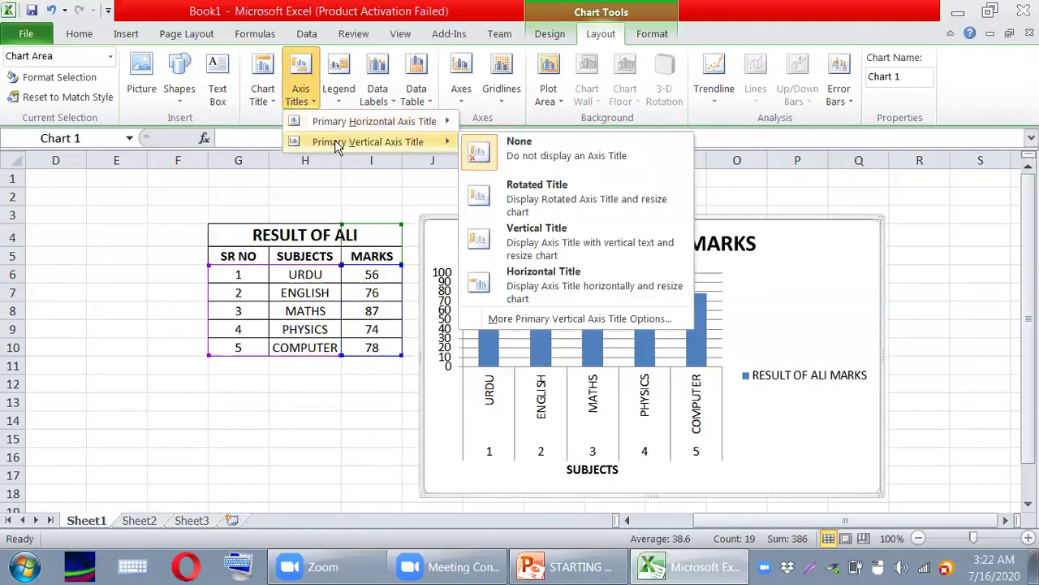
pyautogui.click(559, 198)
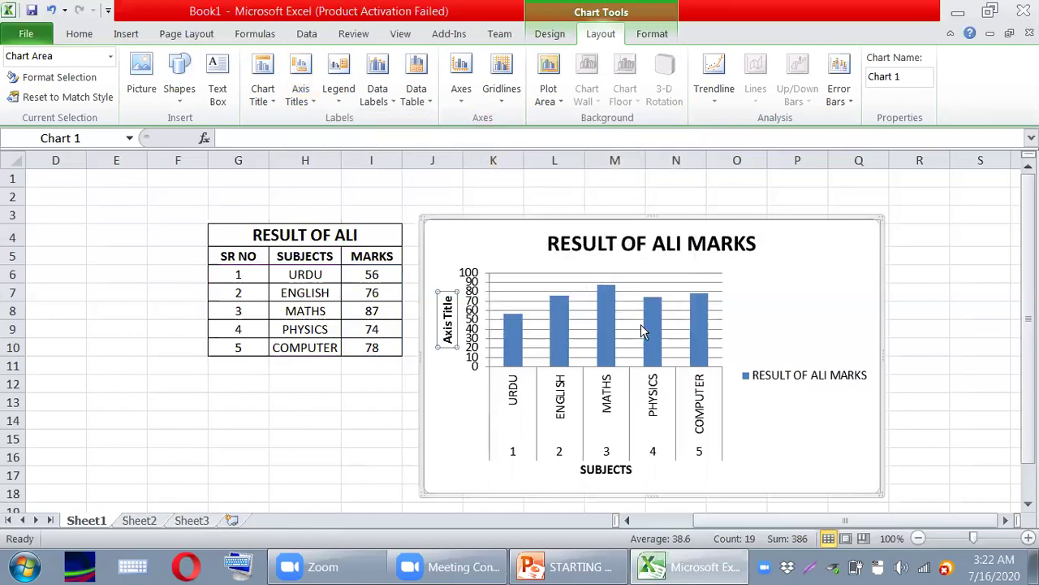
pyautogui.moveTo(641, 324)
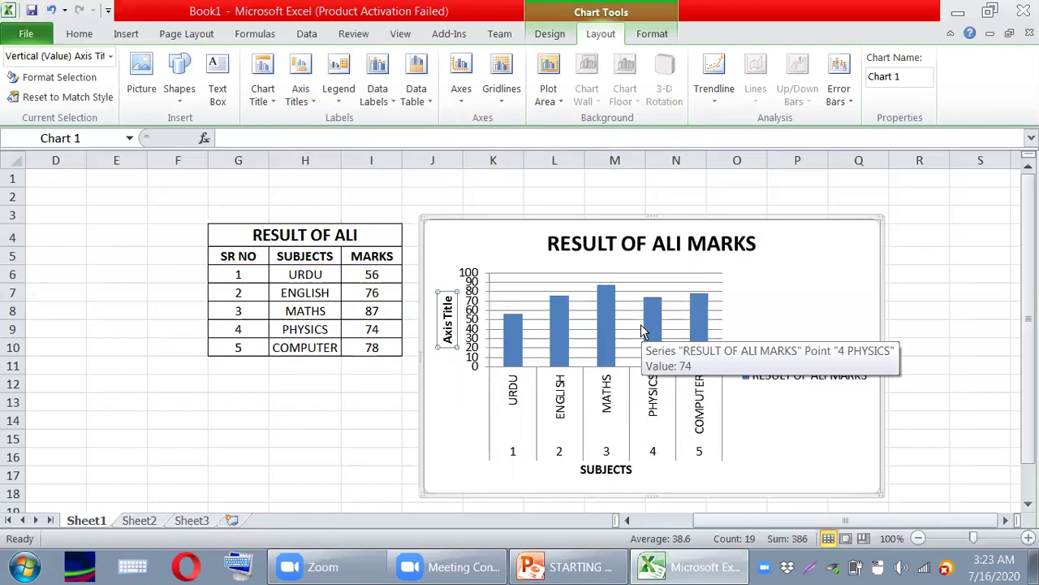
# Replace the placeholder text of the vertical axis title with MARKS OBTAINED
pyautogui.write('m')
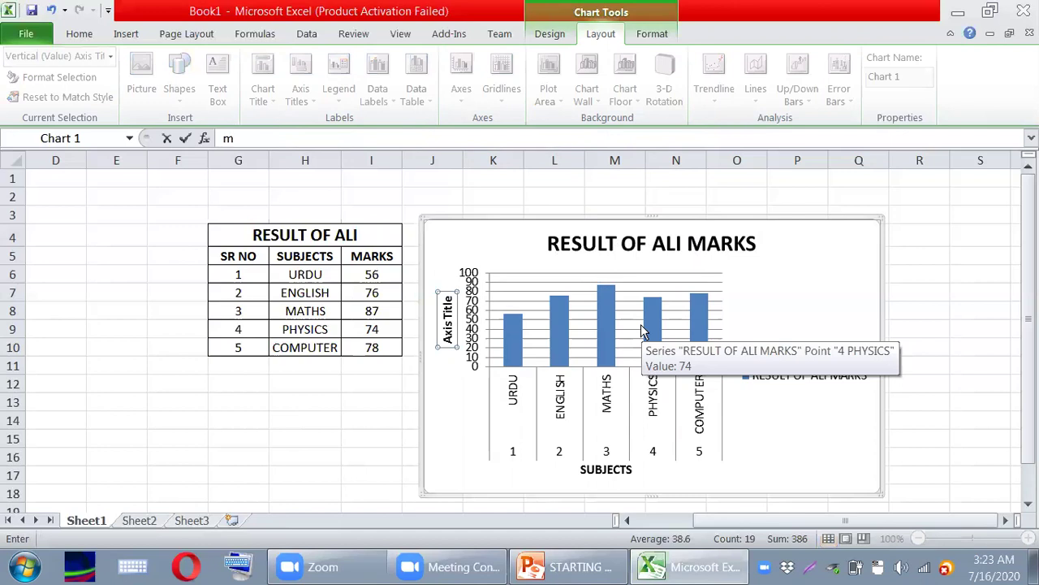
pyautogui.click(448, 330)
pyautogui.doubleClick(448, 331)
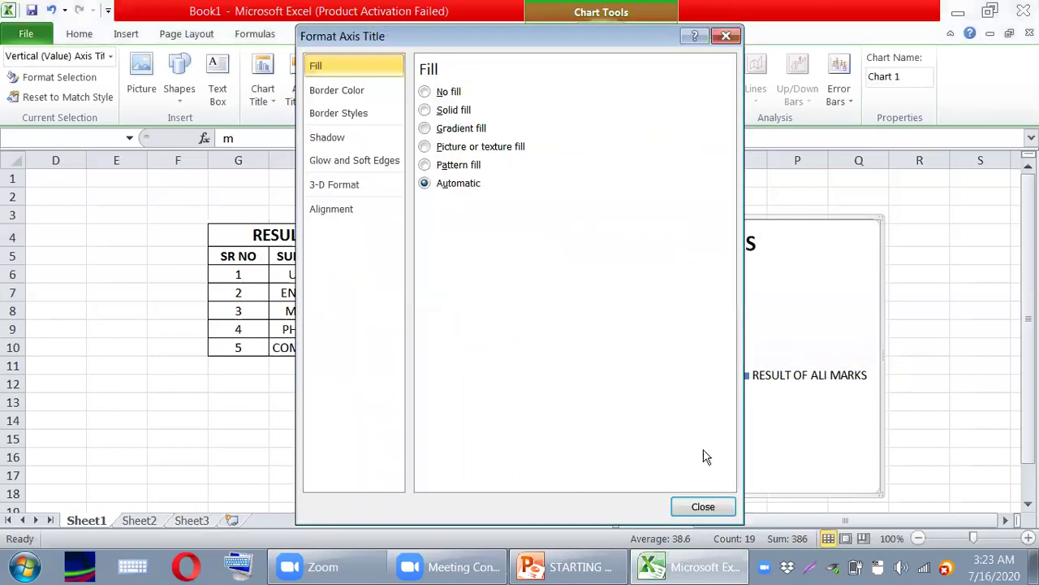
pyautogui.click(704, 504)
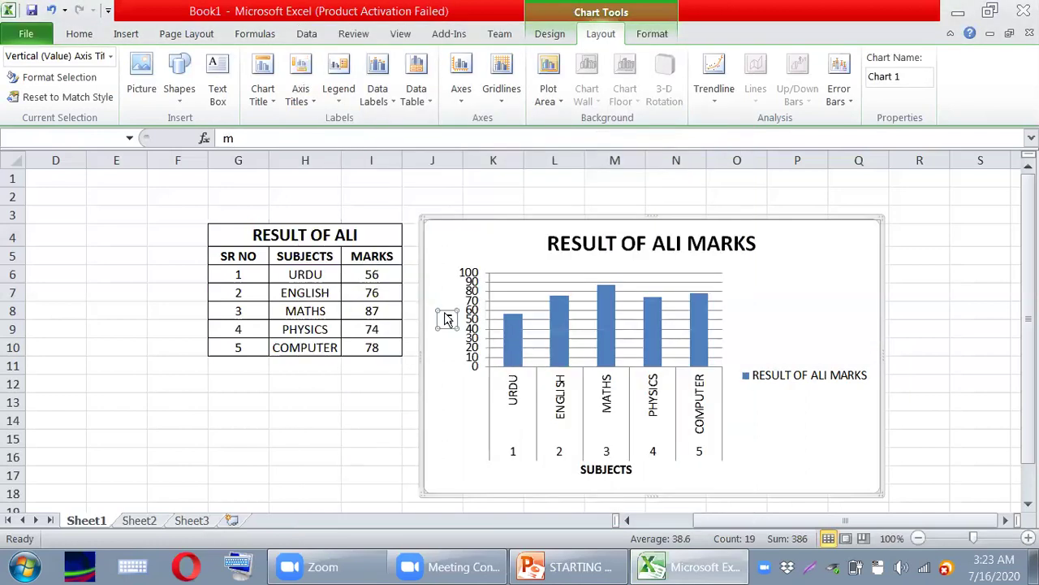
pyautogui.doubleClick(446, 315)
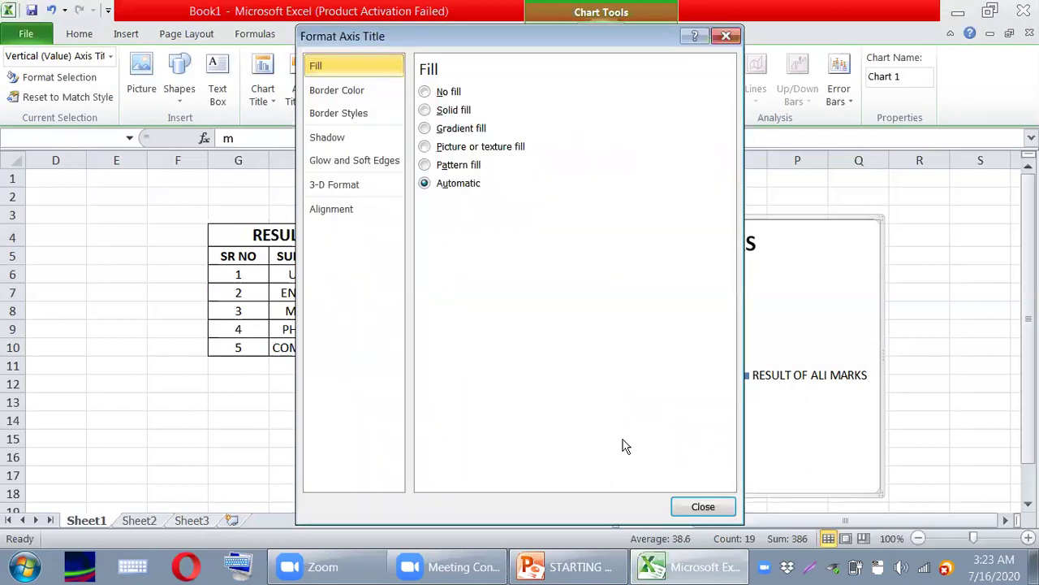
pyautogui.click(700, 504)
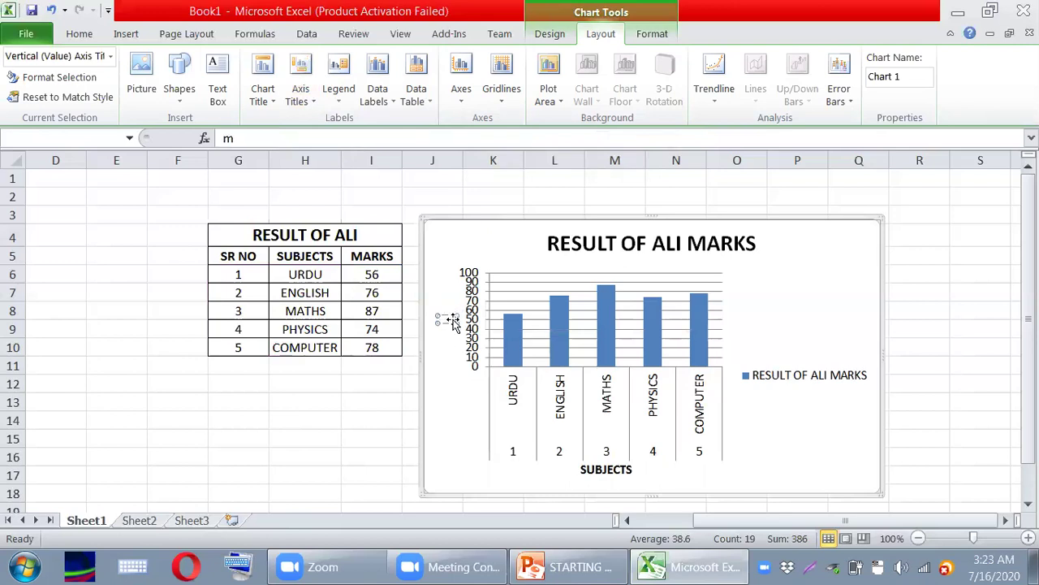
pyautogui.write('arks obtained')
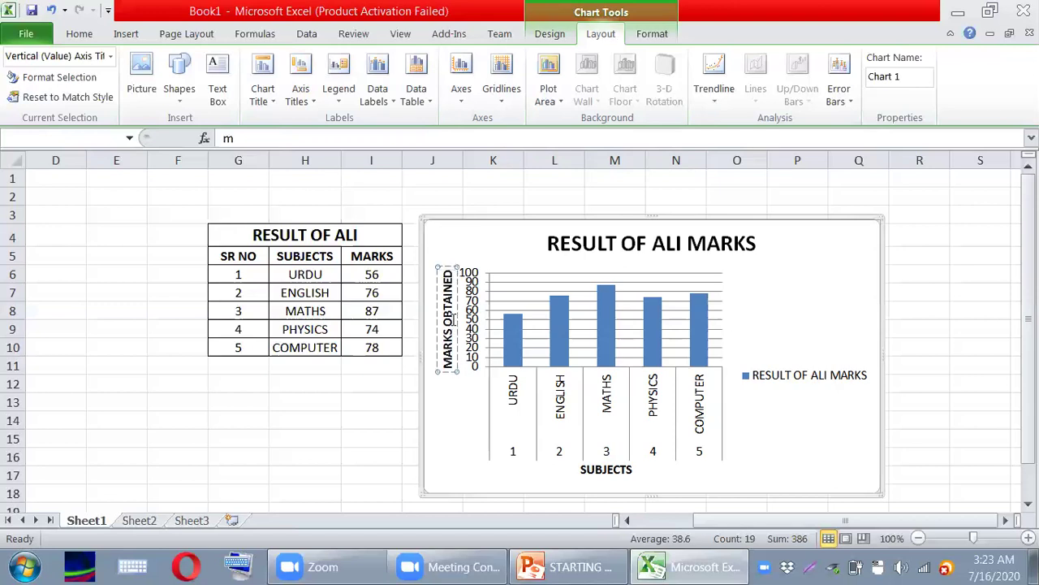
pyautogui.click(785, 294)
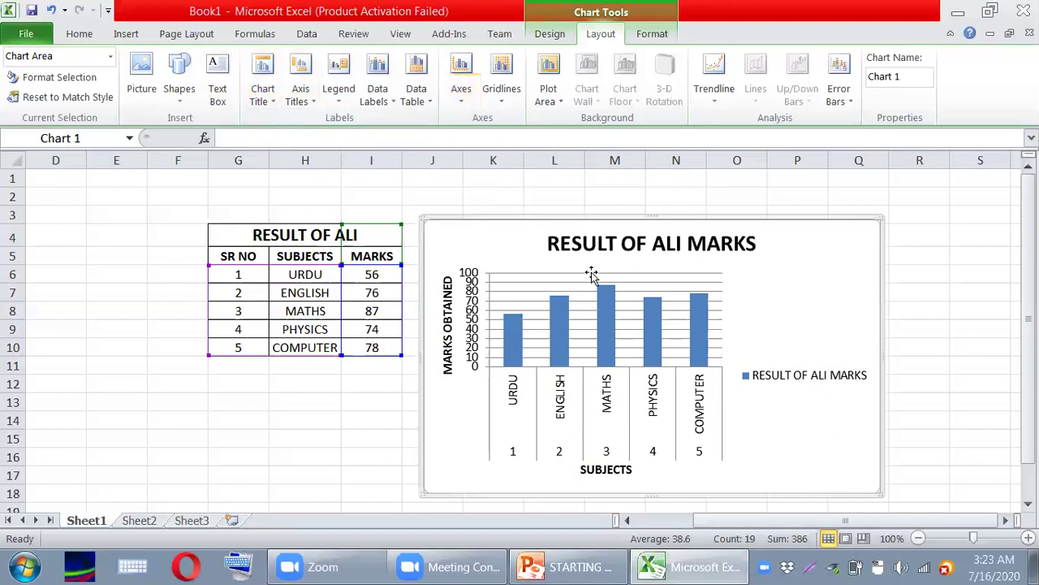
# Hide the chart title, then restore it with the Above Chart option
pyautogui.click(274, 104)
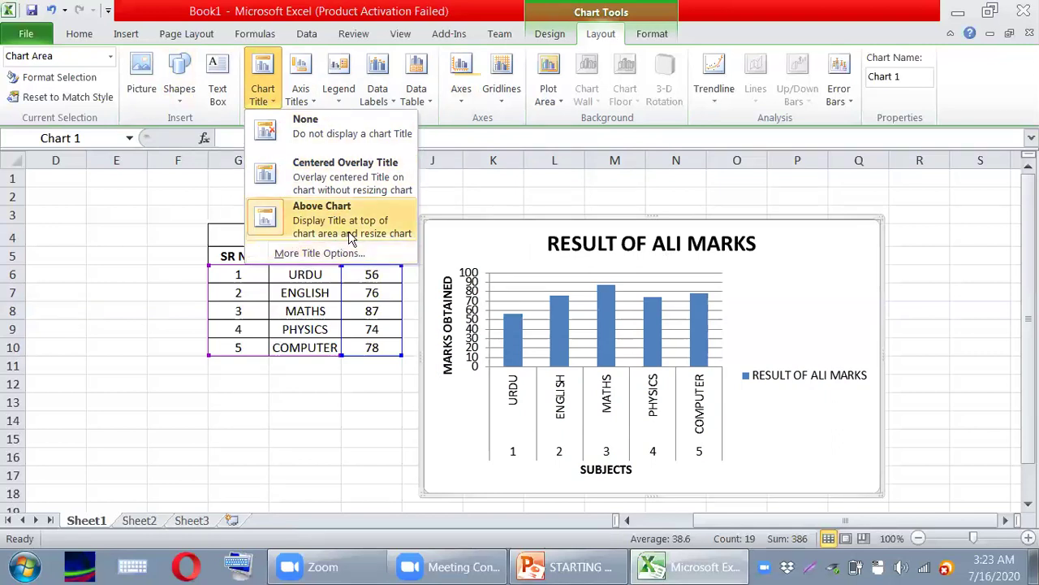
pyautogui.click(321, 134)
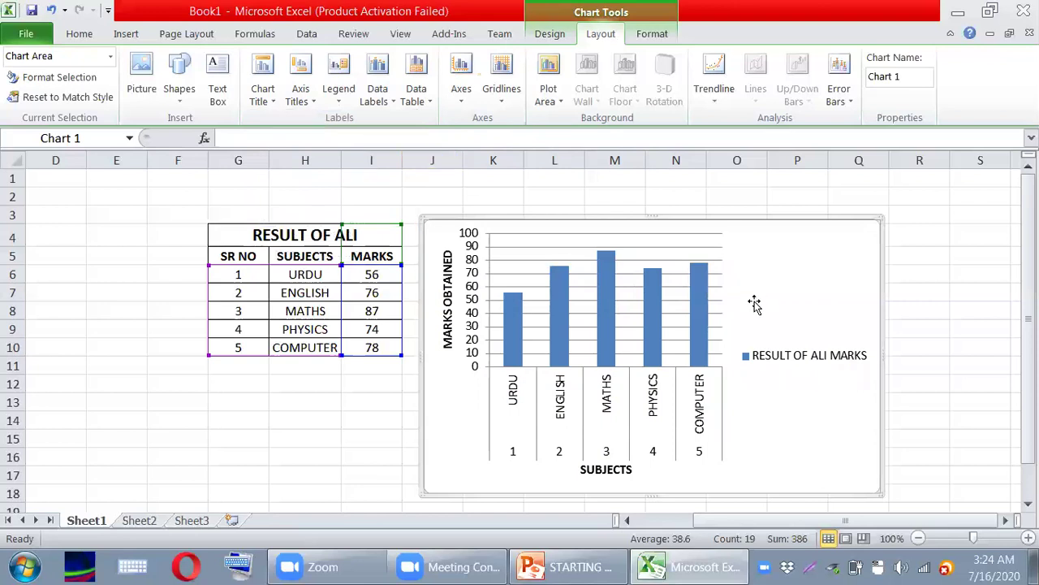
pyautogui.click(270, 99)
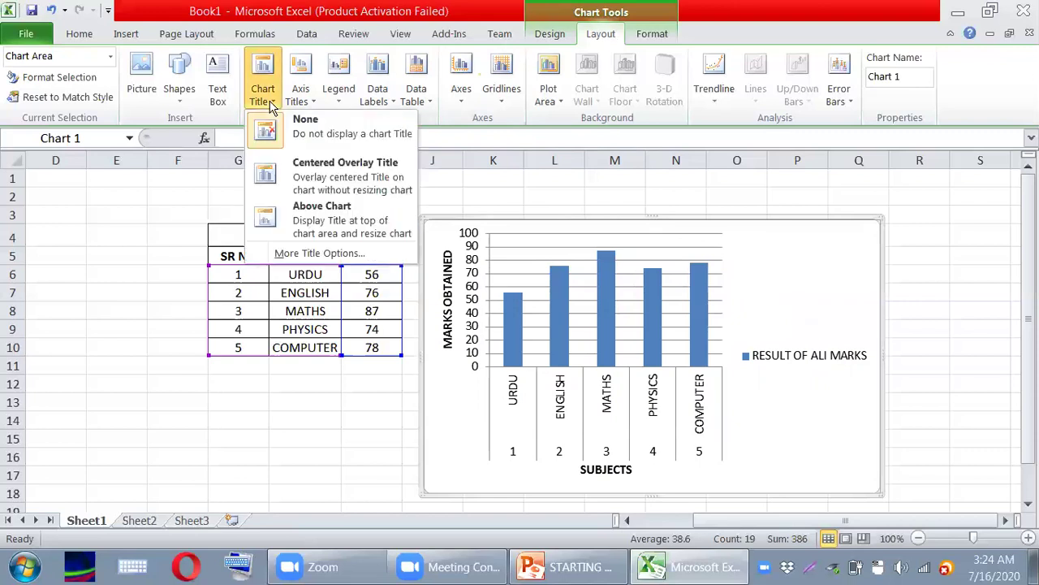
pyautogui.click(343, 231)
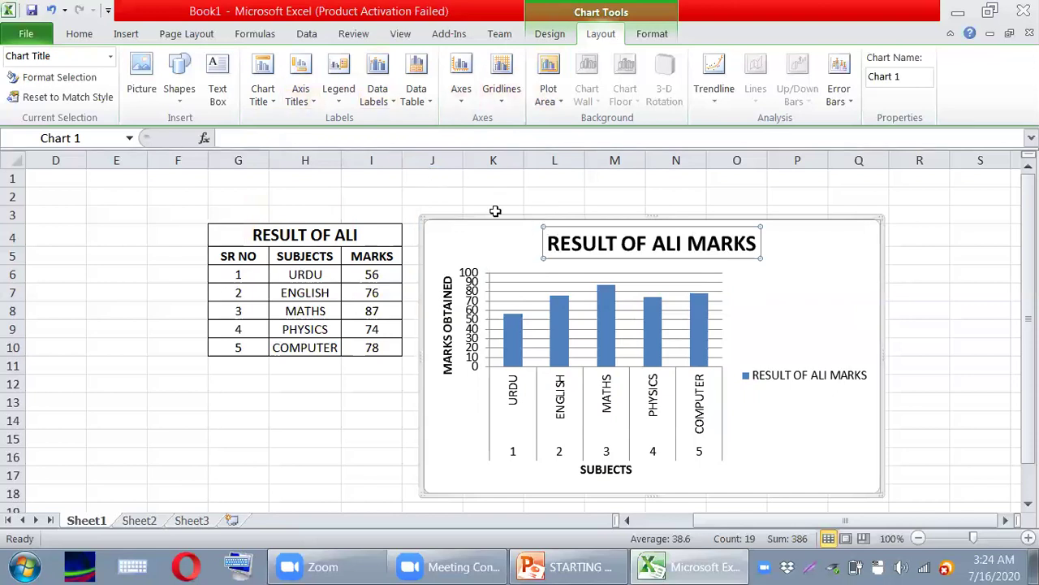
# Show the marks as data labels centered on the chart's columns
pyautogui.click(394, 101)
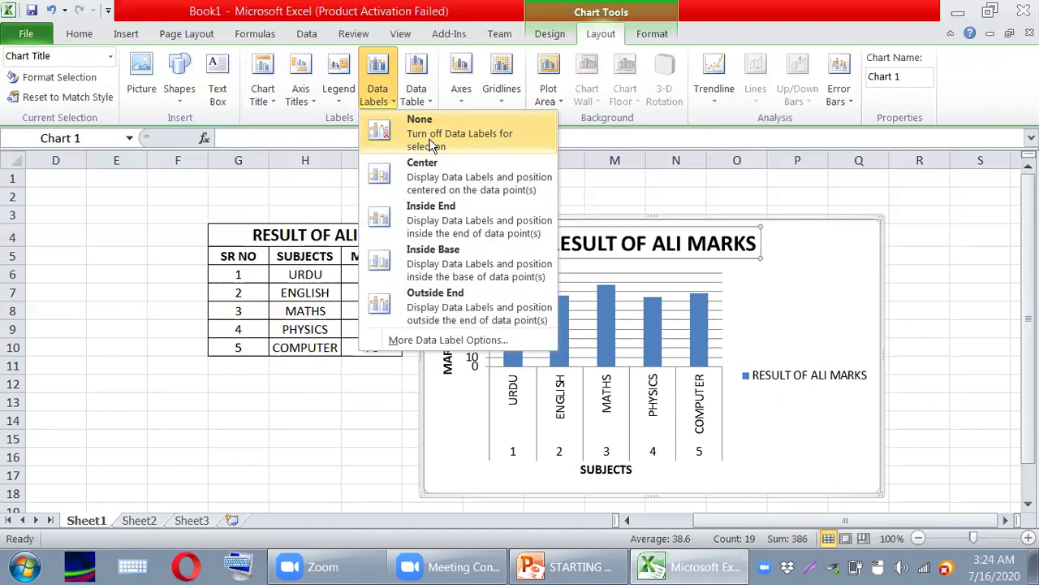
pyautogui.click(468, 148)
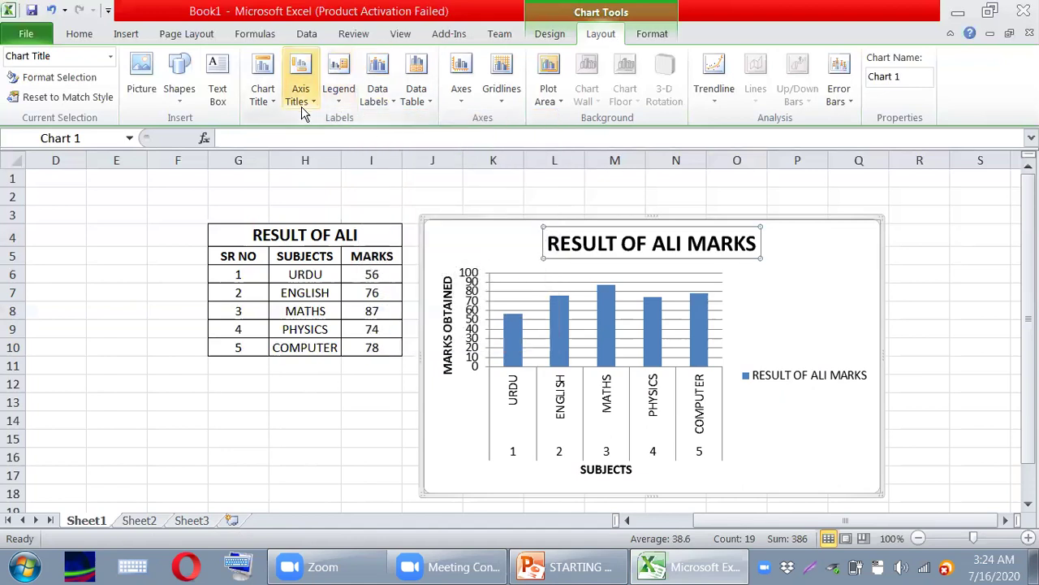
pyautogui.click(379, 96)
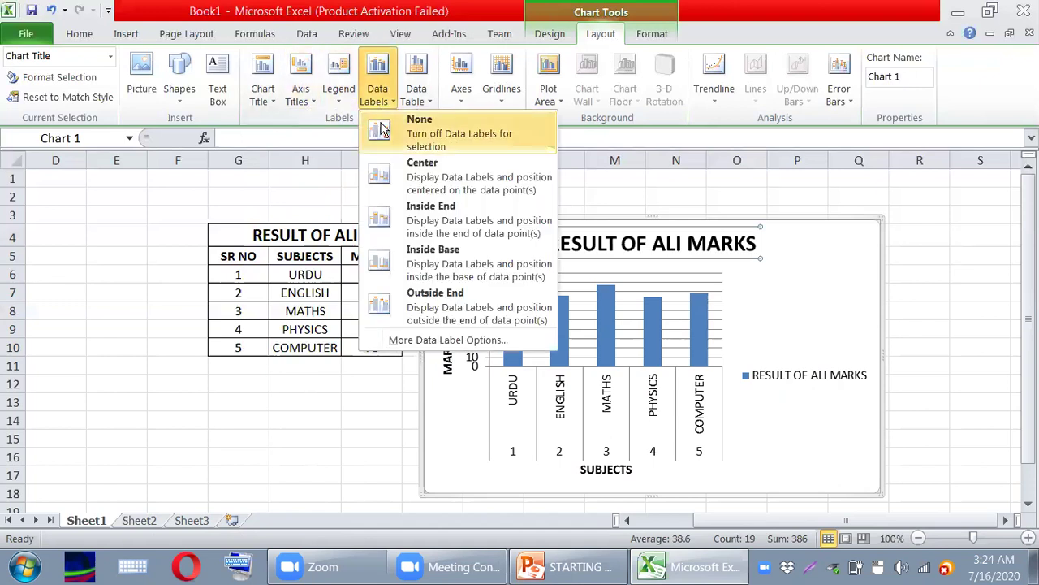
pyautogui.click(424, 177)
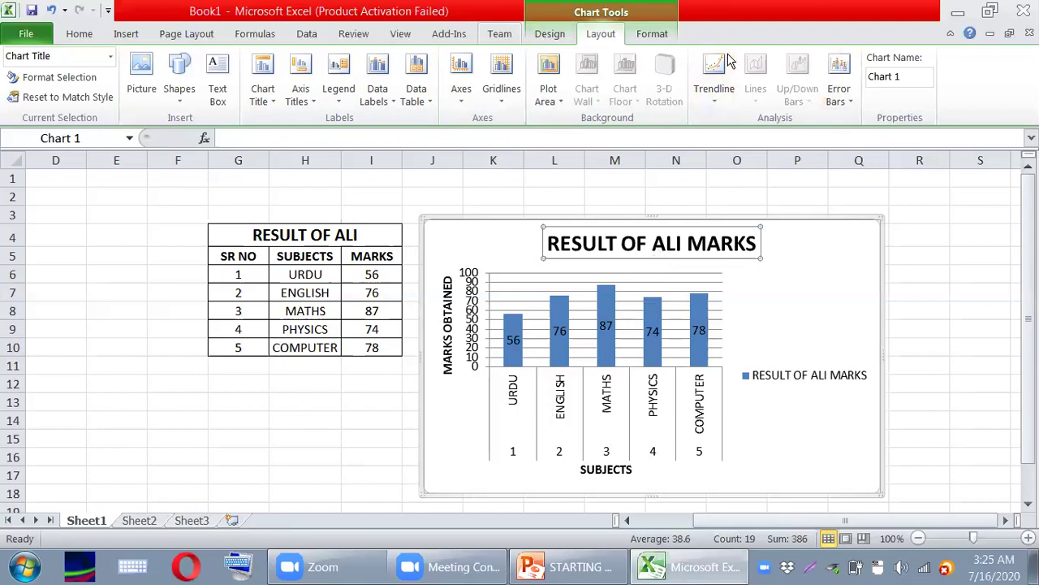
# Browse the line, bar and area chart types, then change the column chart to the basic 2-D Pie type
pyautogui.scroll(1, 729, 60)
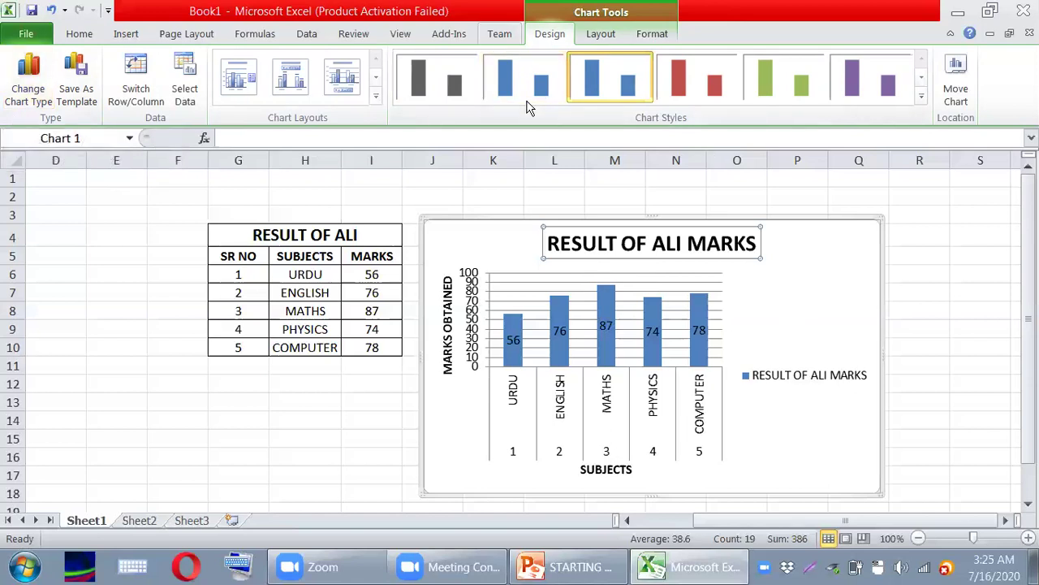
pyautogui.click(9, 111)
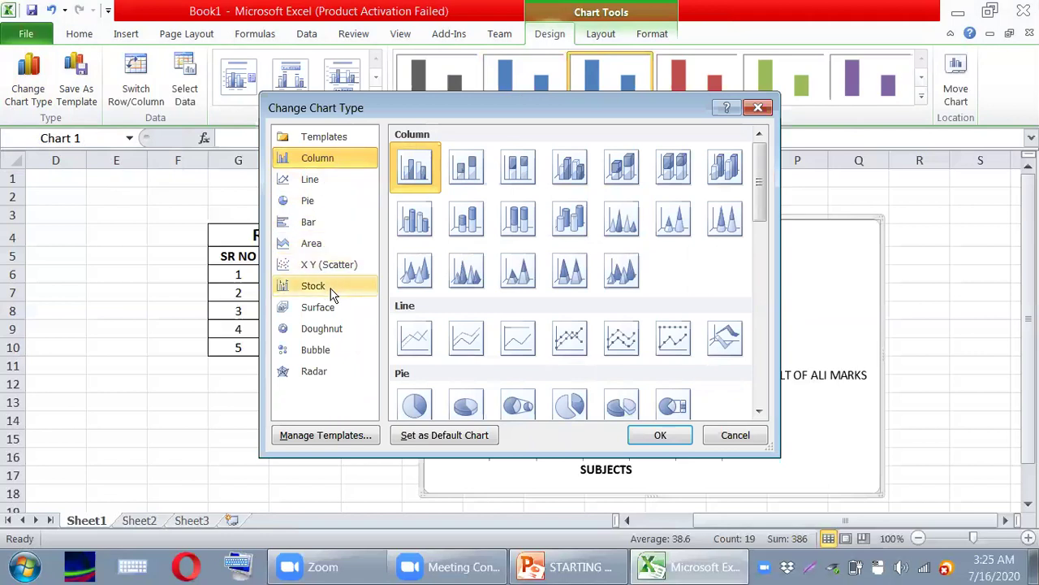
pyautogui.click(301, 188)
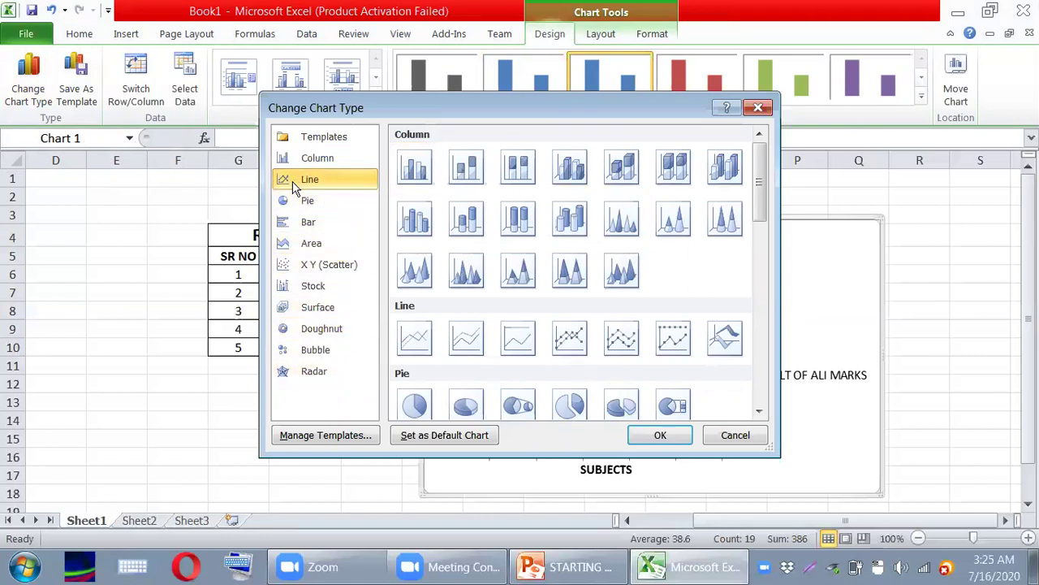
pyautogui.click(570, 337)
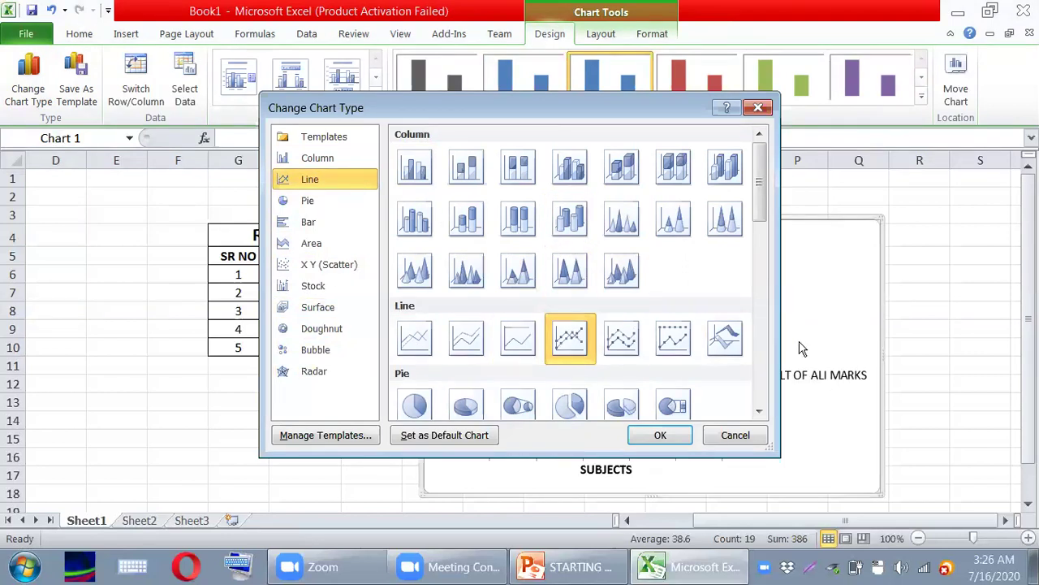
pyautogui.moveTo(761, 191); pyautogui.dragTo(759, 217)
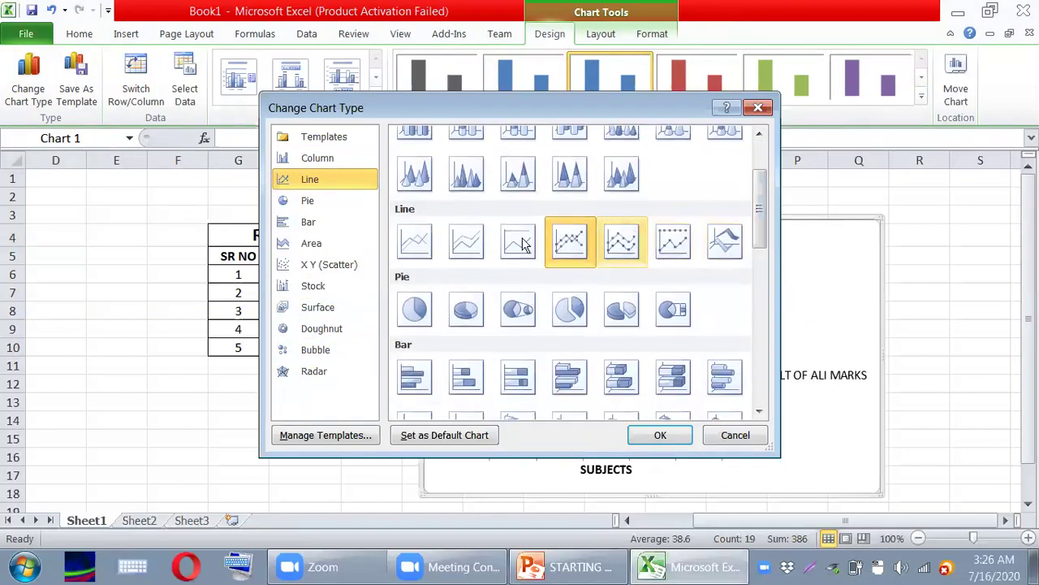
pyautogui.click(328, 201)
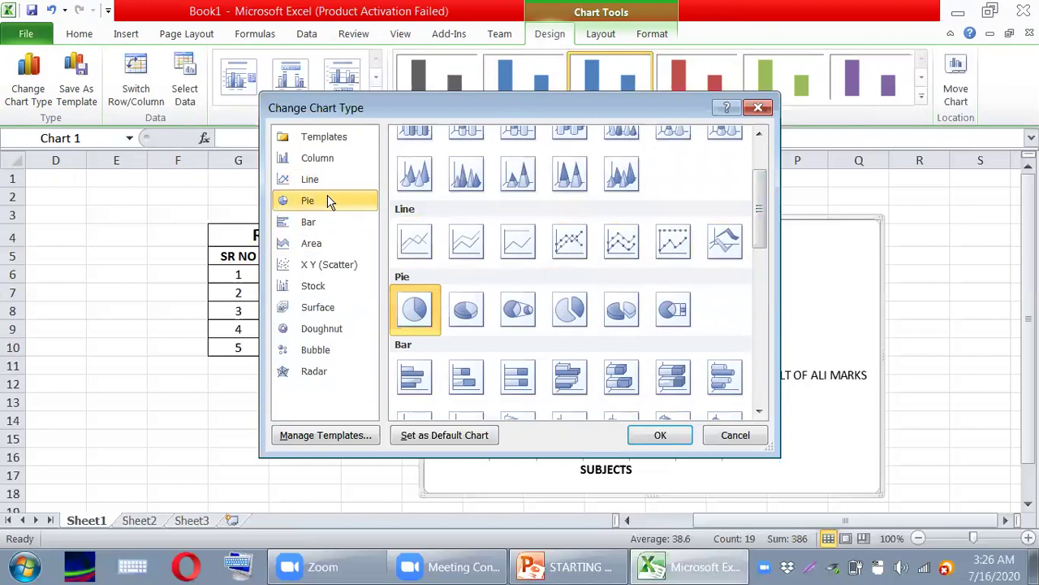
pyautogui.click(312, 223)
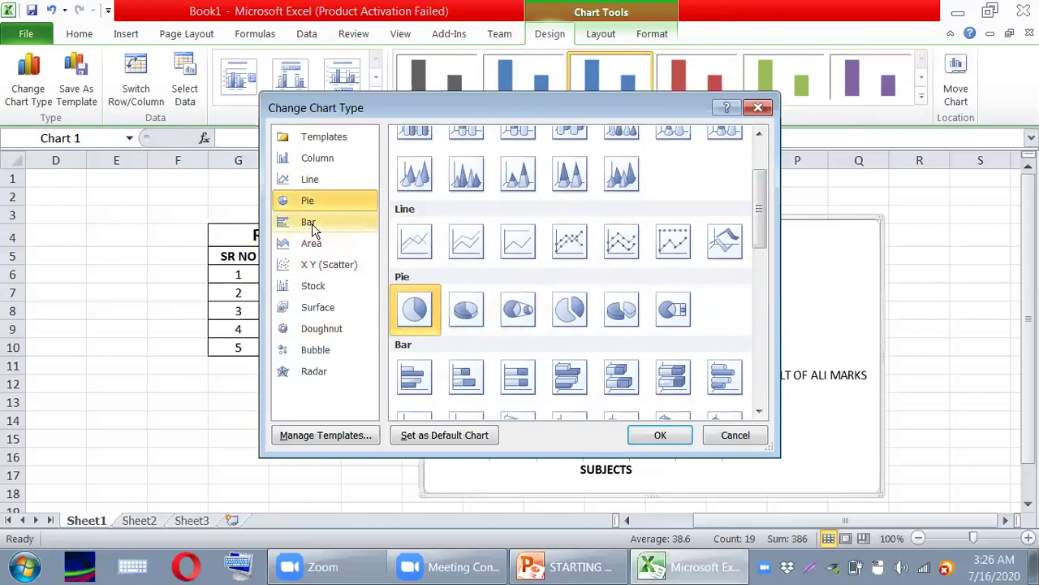
pyautogui.click(338, 246)
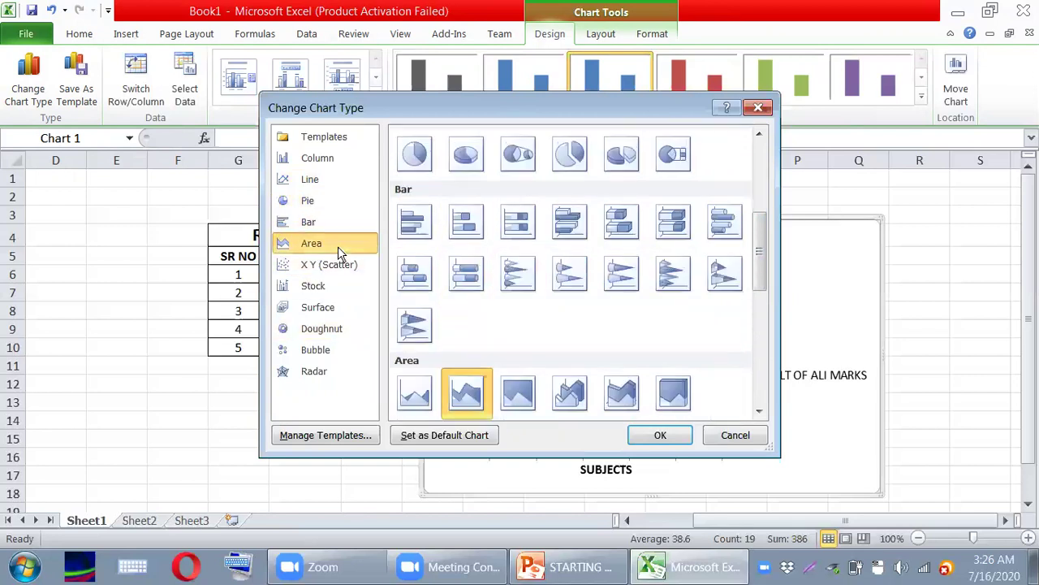
pyautogui.click(311, 208)
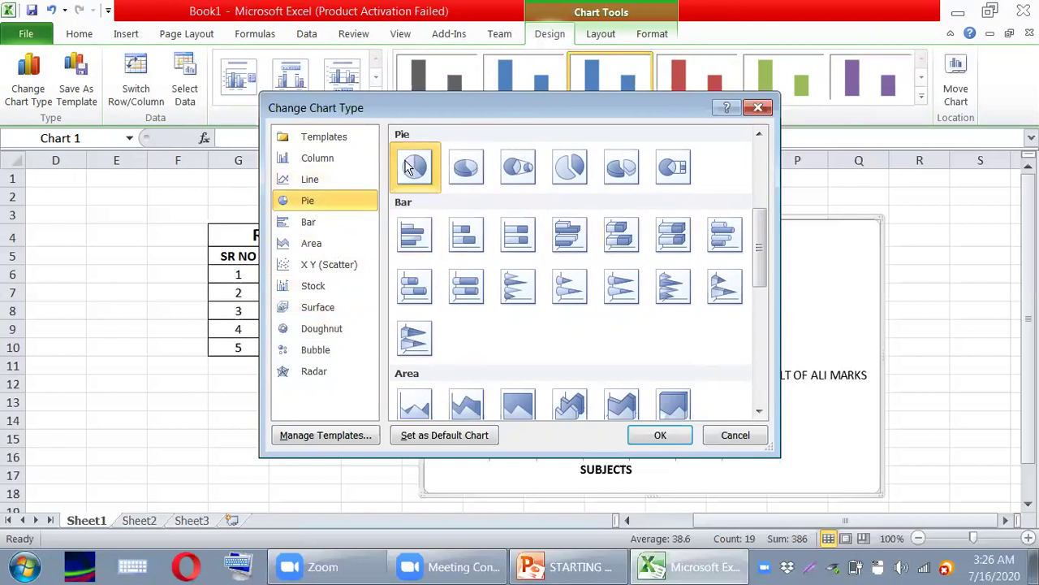
pyautogui.click(663, 435)
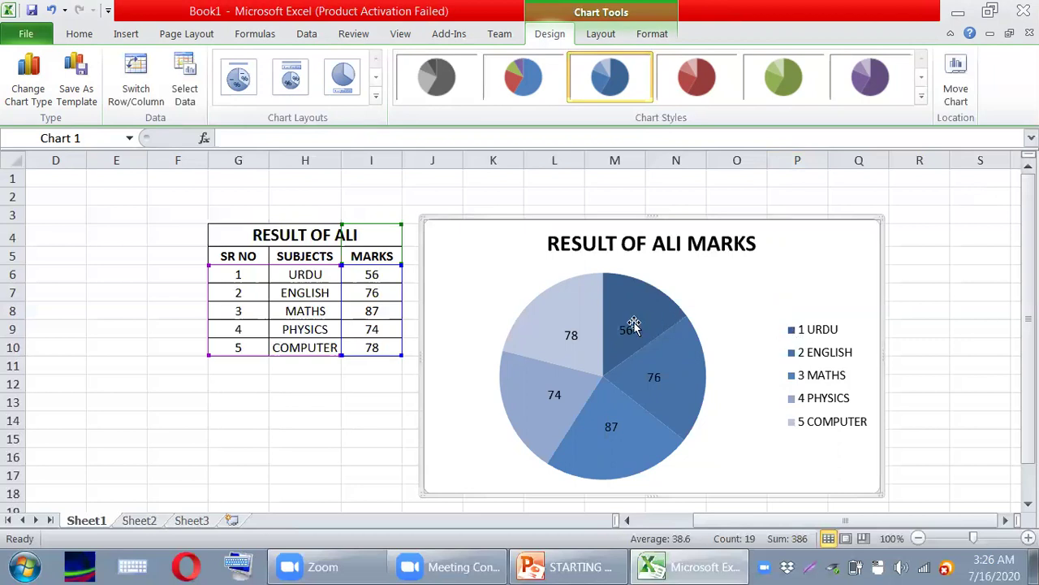
# Explode the whole pie so that all five subject slices are pulled apart from the center
pyautogui.moveTo(546, 307)
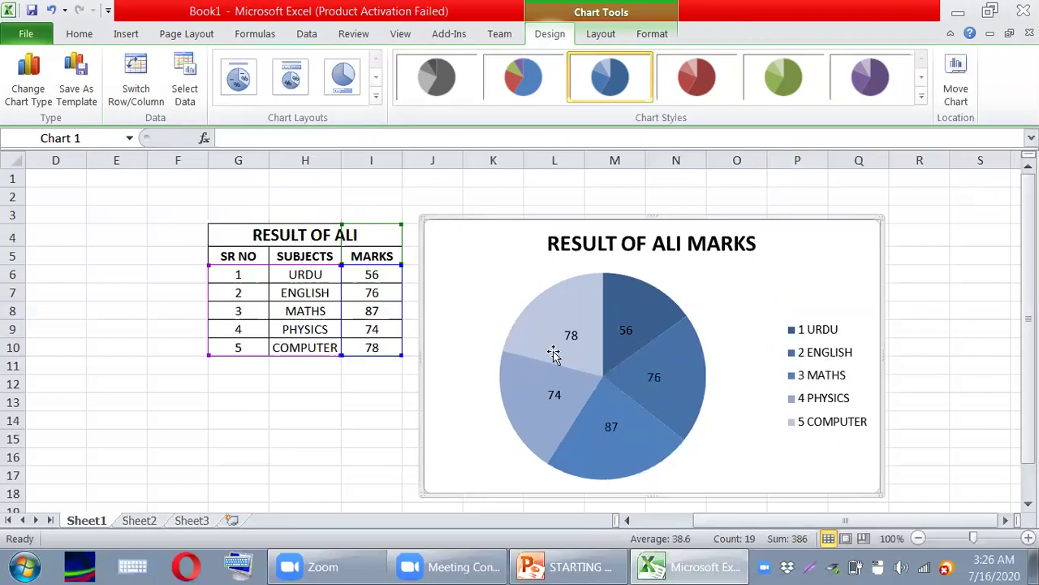
pyautogui.click(617, 411)
pyautogui.click(610, 419)
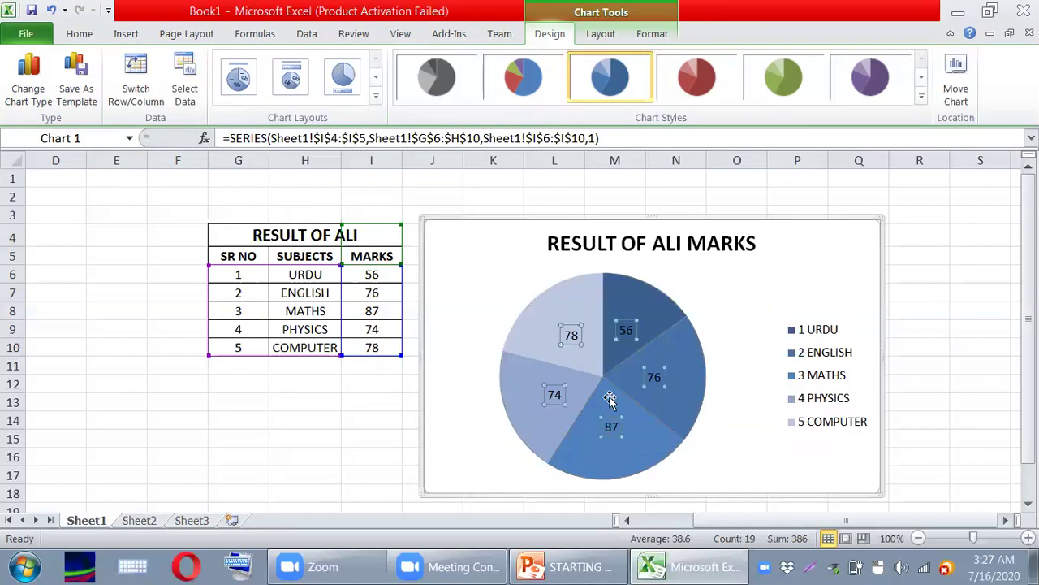
pyautogui.click(610, 400)
pyautogui.moveTo(610, 399); pyautogui.dragTo(610, 425)
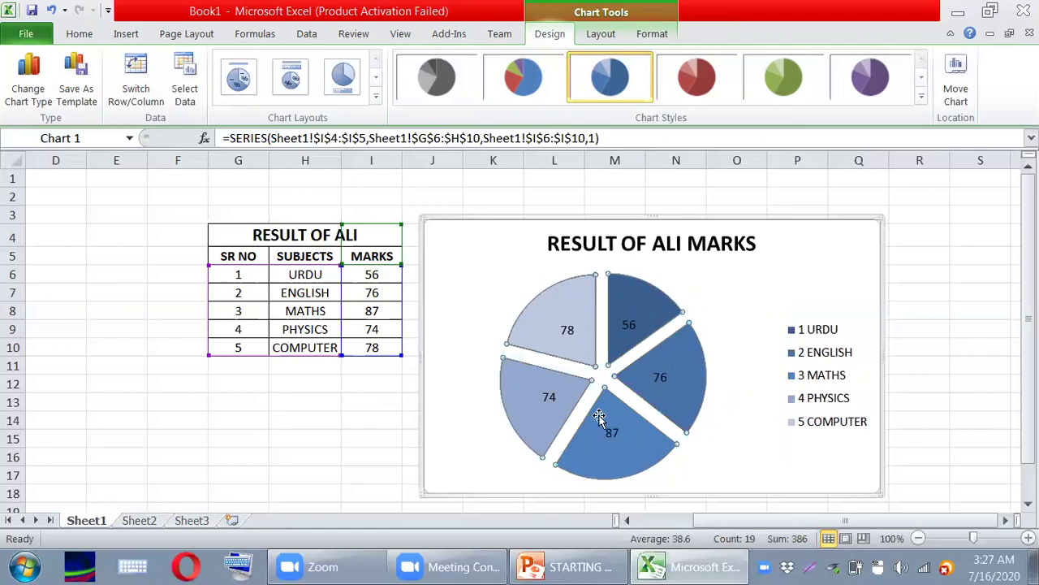
# Pull the Urdu slice and the Maths slice individually farther out from the pie's center
pyautogui.moveTo(609, 407)
pyautogui.mouseDown()
pyautogui.moveTo(611, 424)
pyautogui.moveTo(605, 408)
pyautogui.mouseUp()
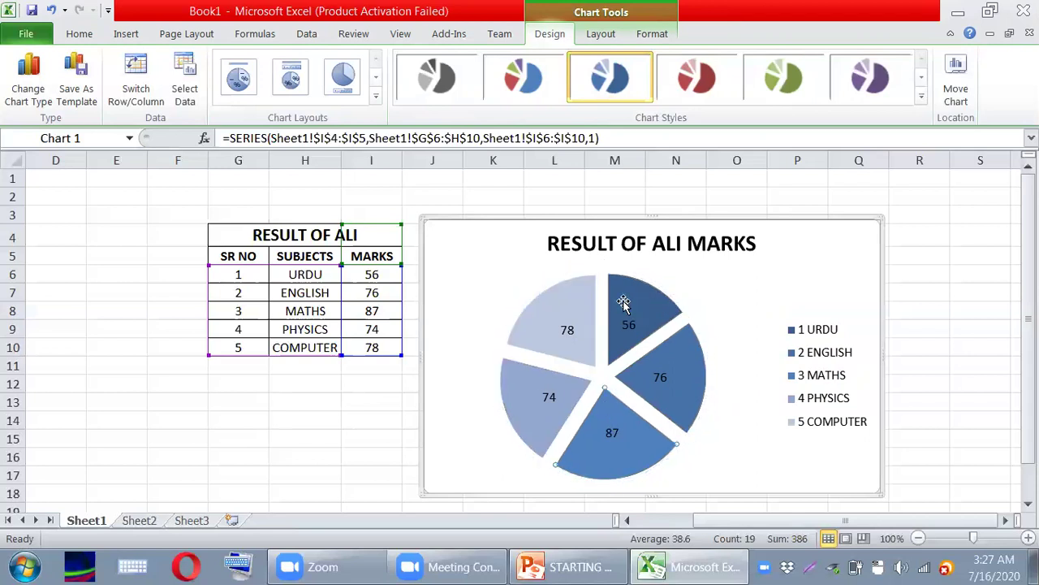
pyautogui.moveTo(623, 294); pyautogui.dragTo(643, 282)
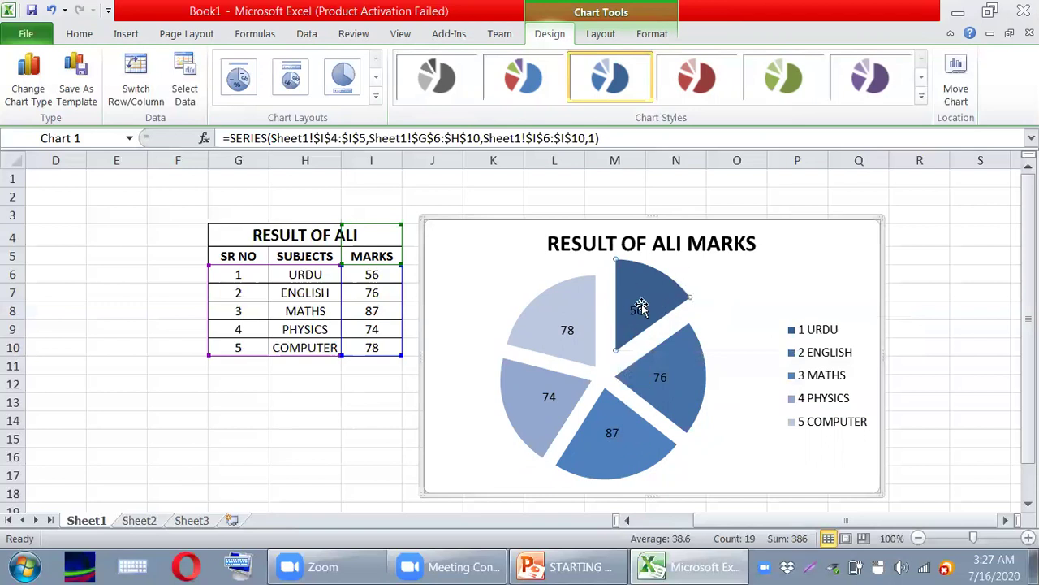
pyautogui.click(607, 415)
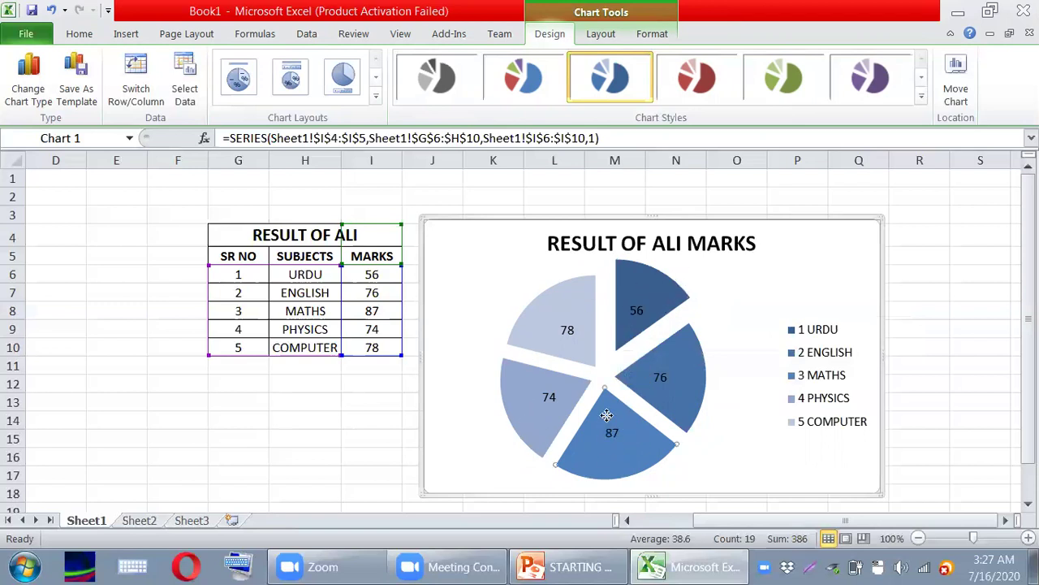
pyautogui.moveTo(609, 421); pyautogui.dragTo(618, 453)
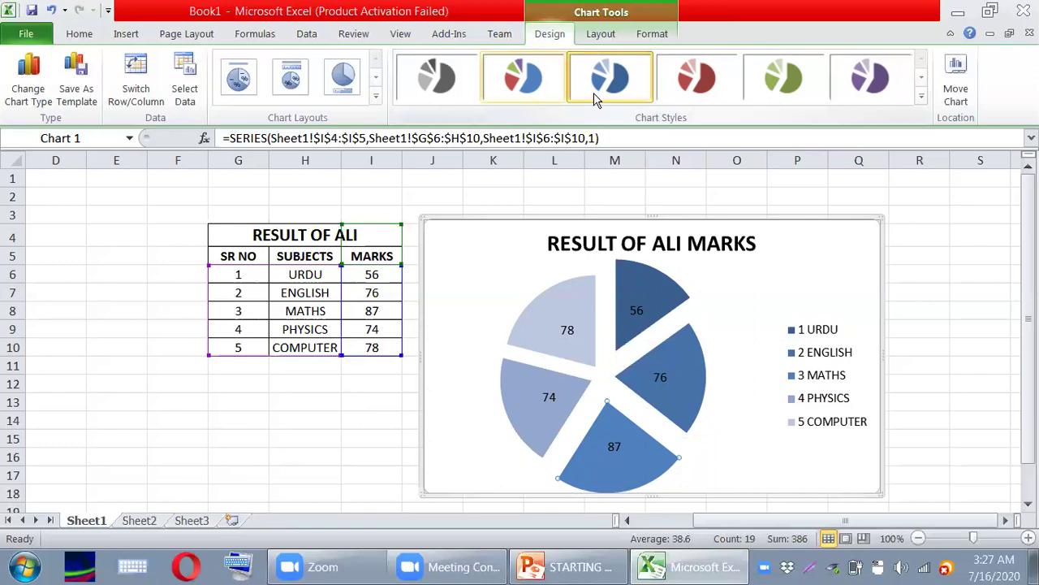
# Try the green chart style on the pie chart, then apply the purple chart style
pyautogui.click(782, 93)
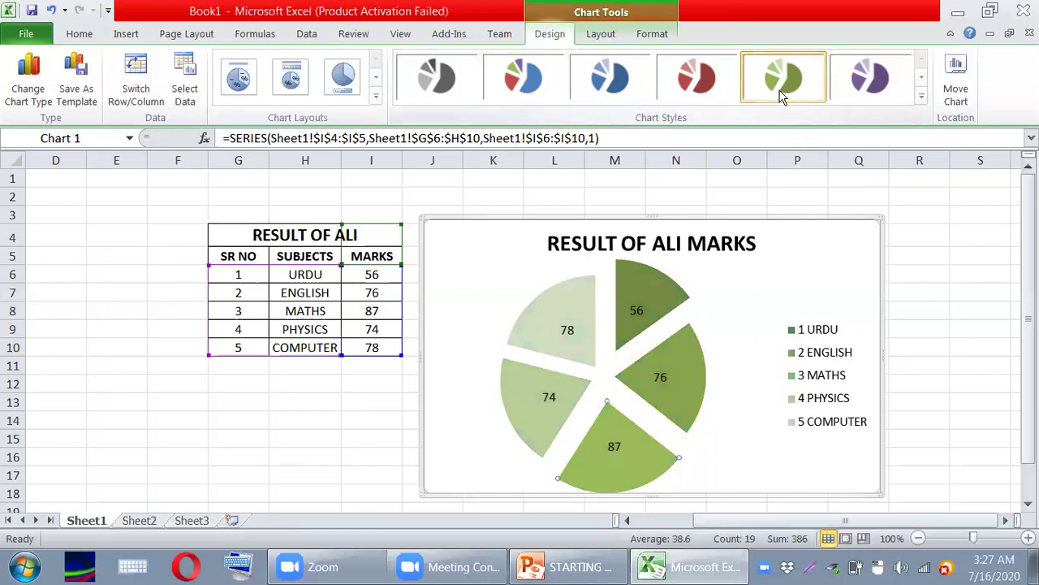
pyautogui.click(893, 87)
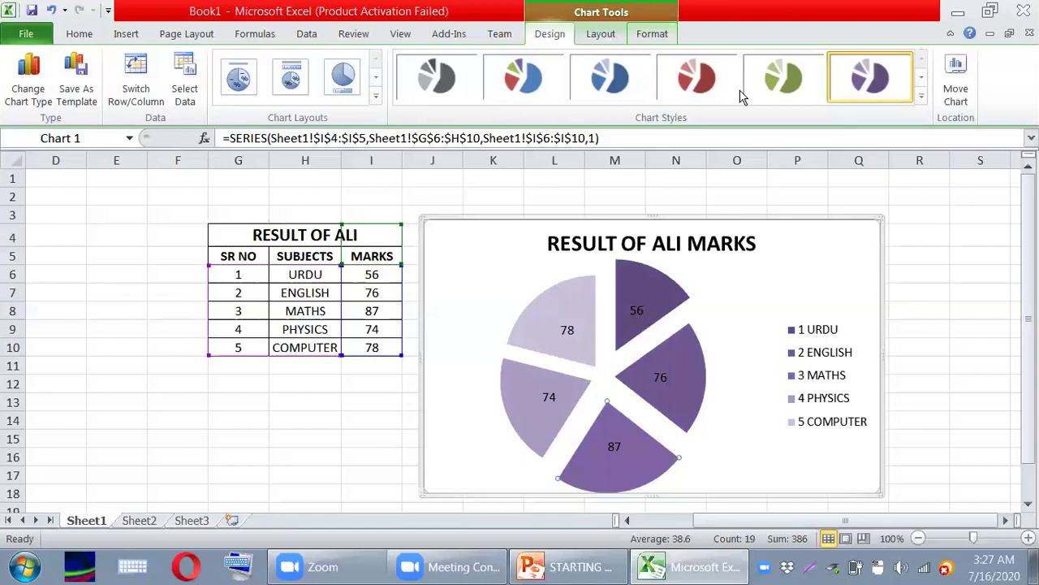
# Apply the black outline shape style to the Maths slice and the red outline shape style to the plot area
pyautogui.scroll(-2, 740, 96)
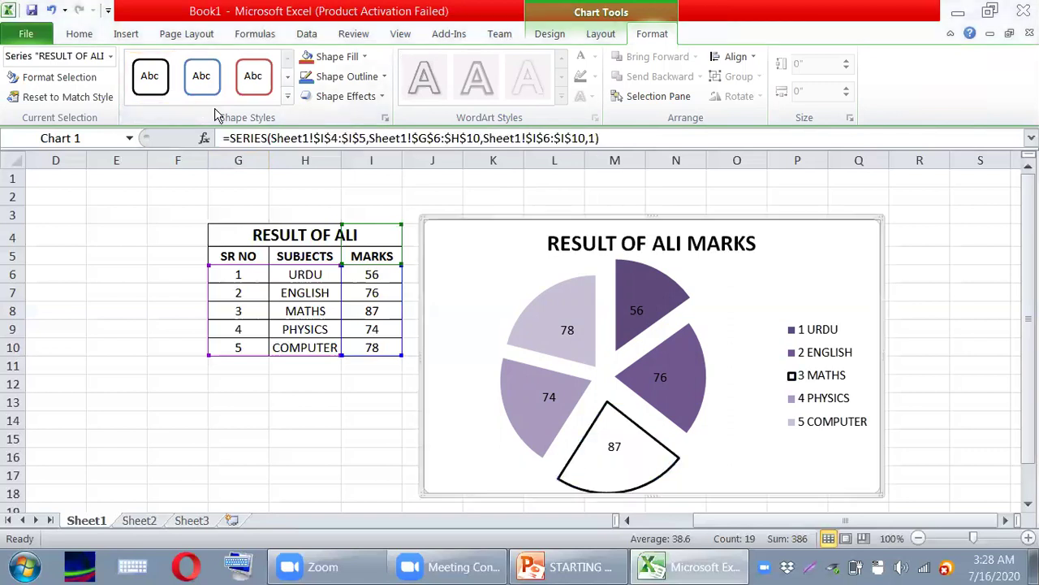
pyautogui.click(599, 296)
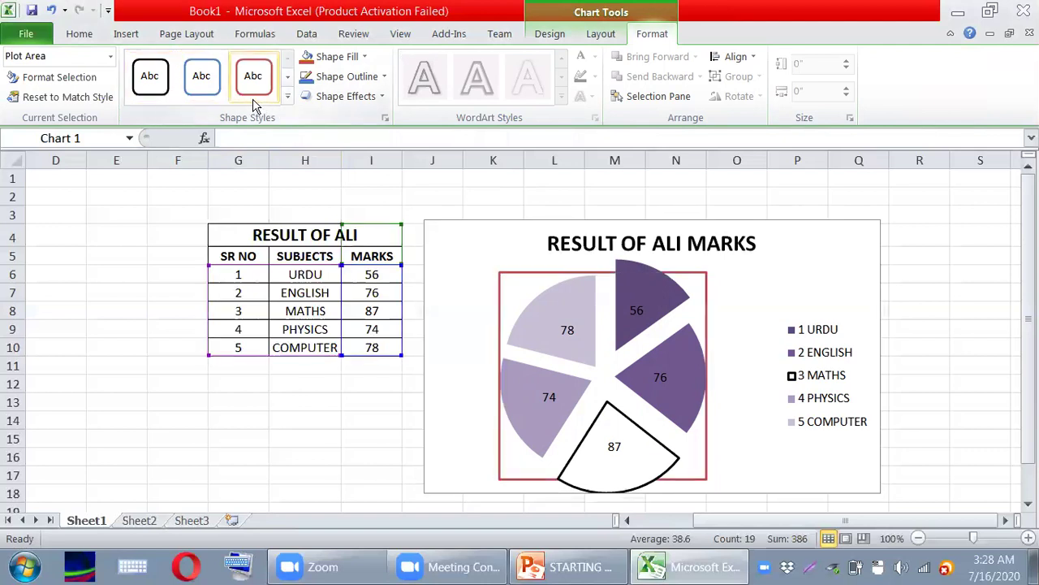
pyautogui.click(253, 77)
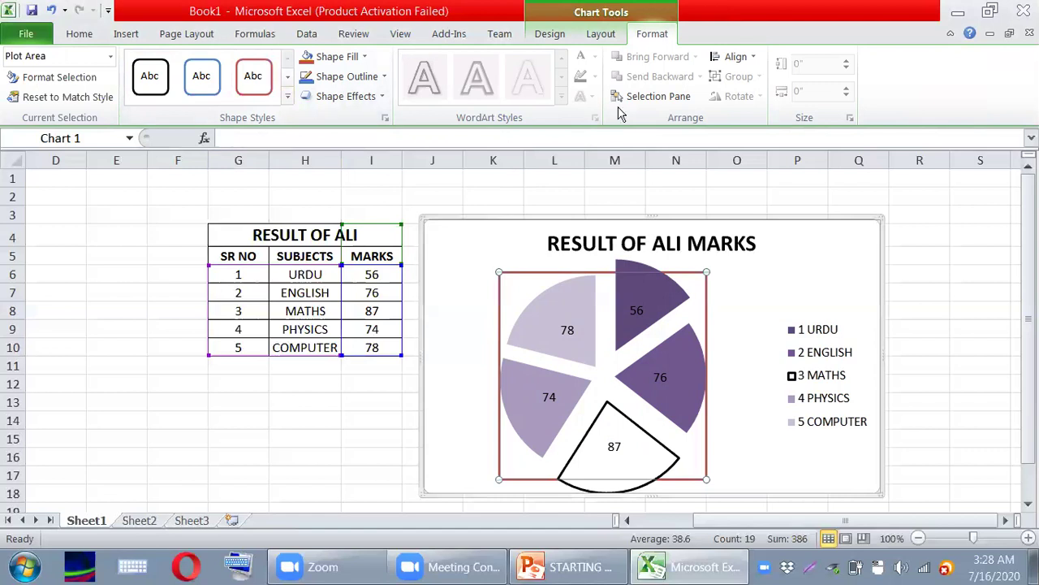
# Select the pie chart's title for formatting
pyautogui.click(715, 242)
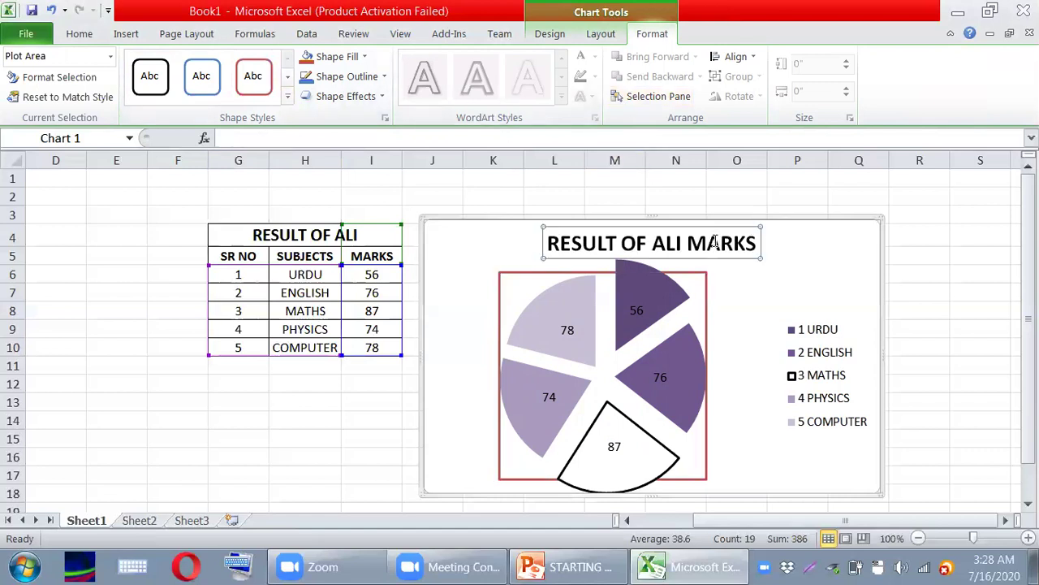